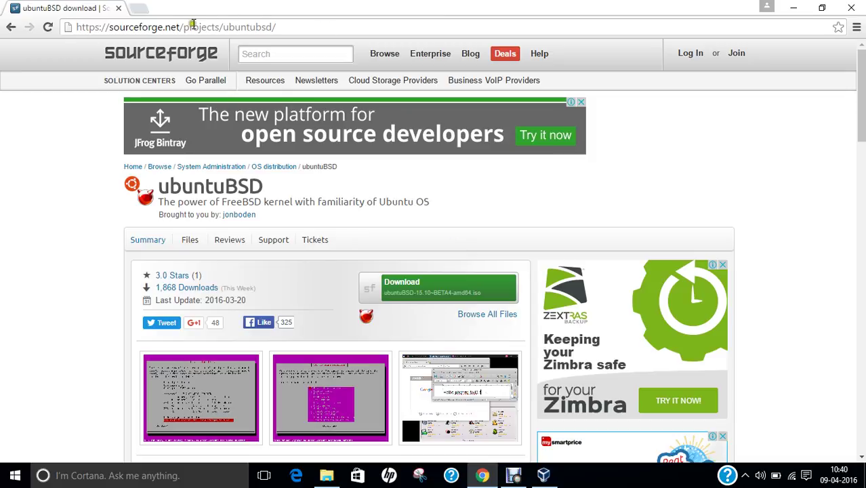
- Highlight the ubuntuBSD project address on SourceForge and minimize the browser window
left_click(188, 28)
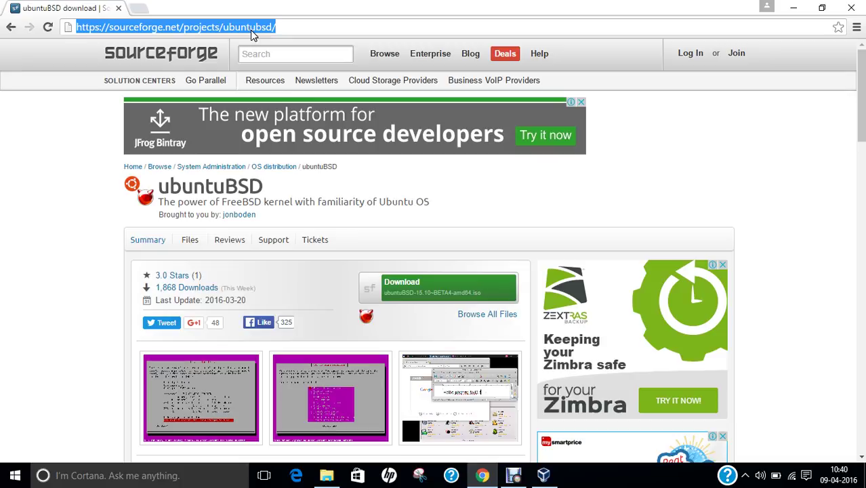
left_click(83, 283)
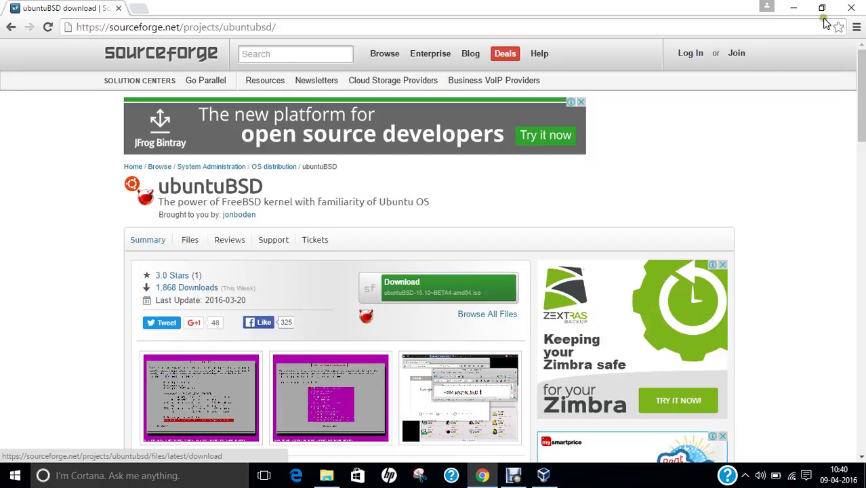
left_click(794, 8)
- Check the size on disk of the ubuntuBSD-15.10-BETA4-amd64.iso desktop file in its properties
left_click(456, 161)
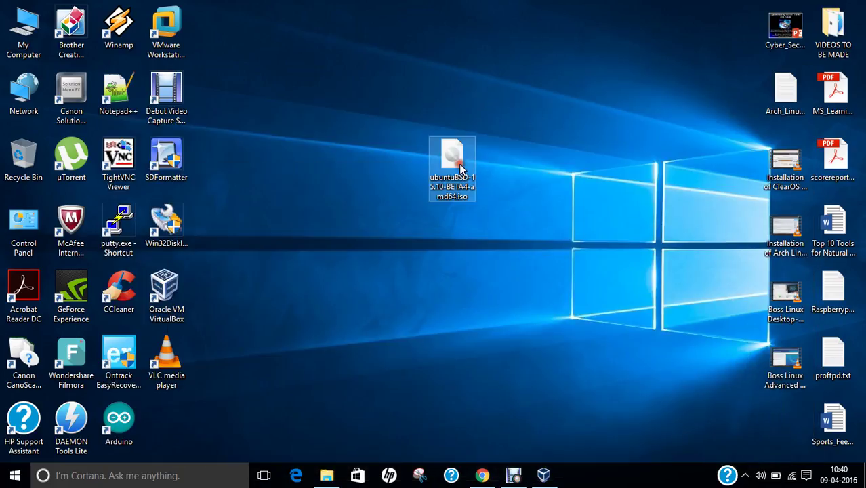
right_click(456, 163)
left_click(518, 451)
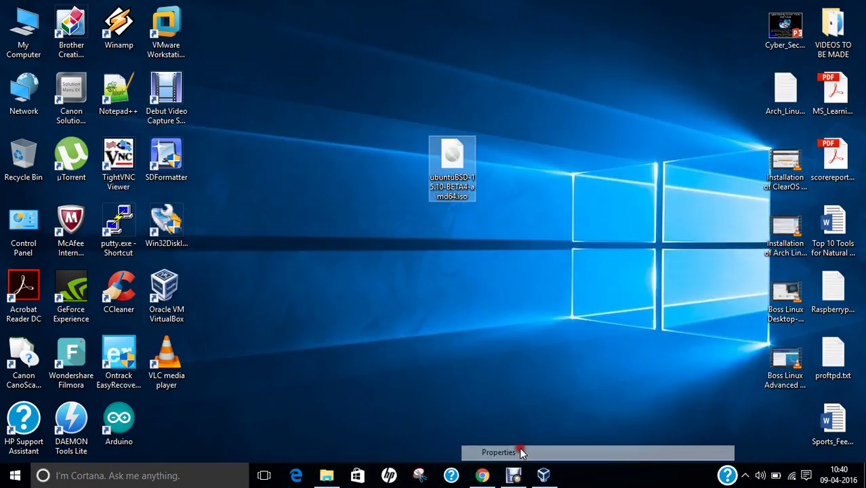
left_click_drag(527, 290, 552, 290)
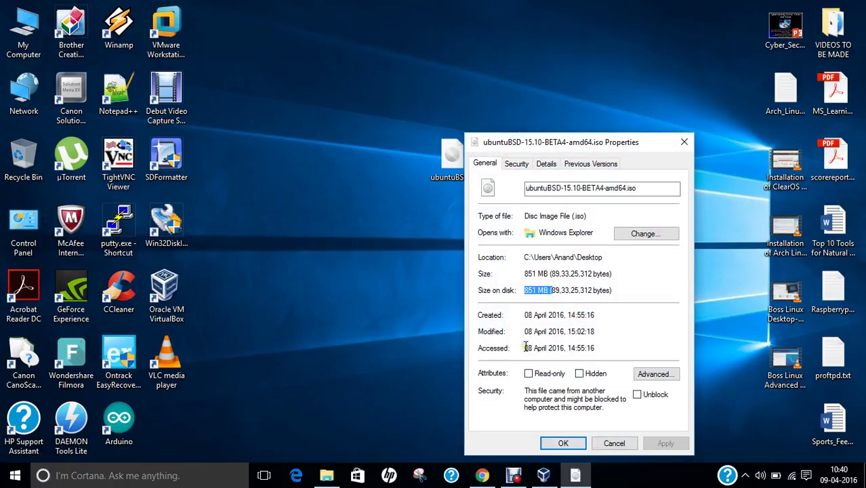
left_click(603, 445)
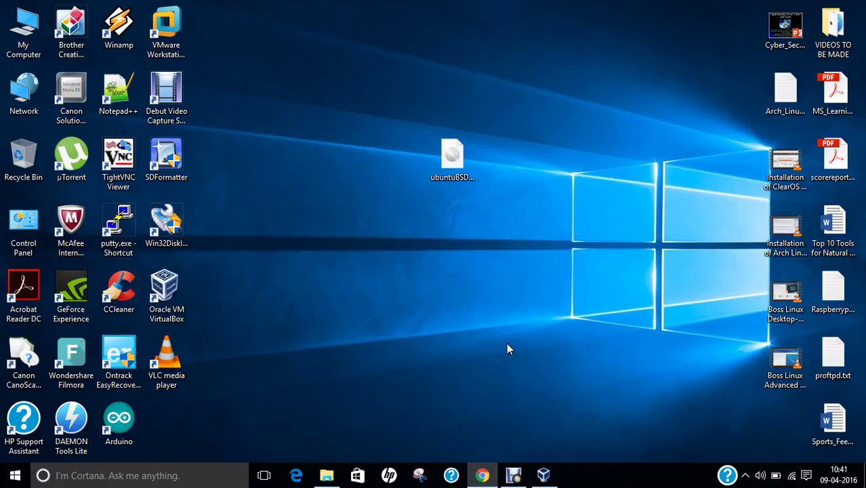
- Switch to VirtualBox and begin a new virtual machine named "UbuntuBSD Operating System" with type Linux and version Ubuntu (64-bit)
left_click(546, 478)
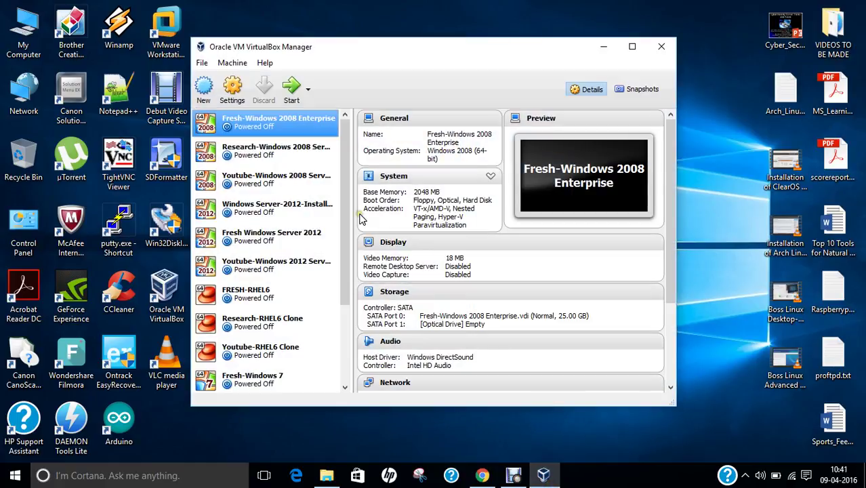
left_click(203, 92)
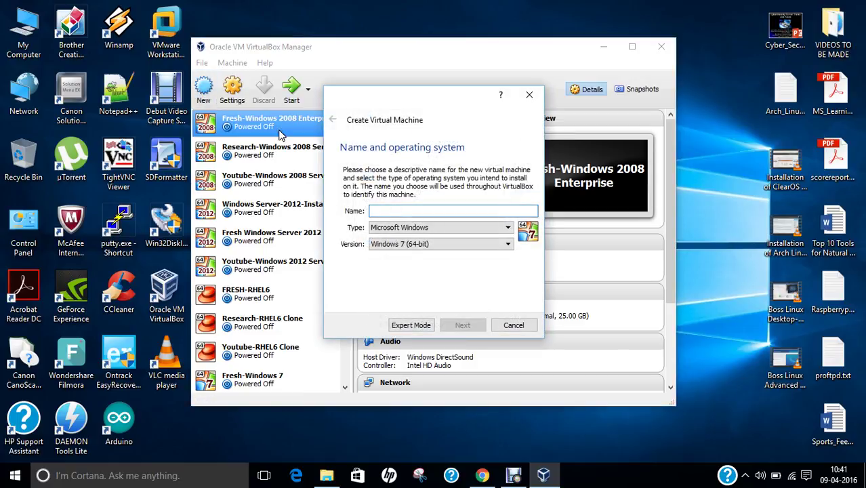
type("Ubuntu")
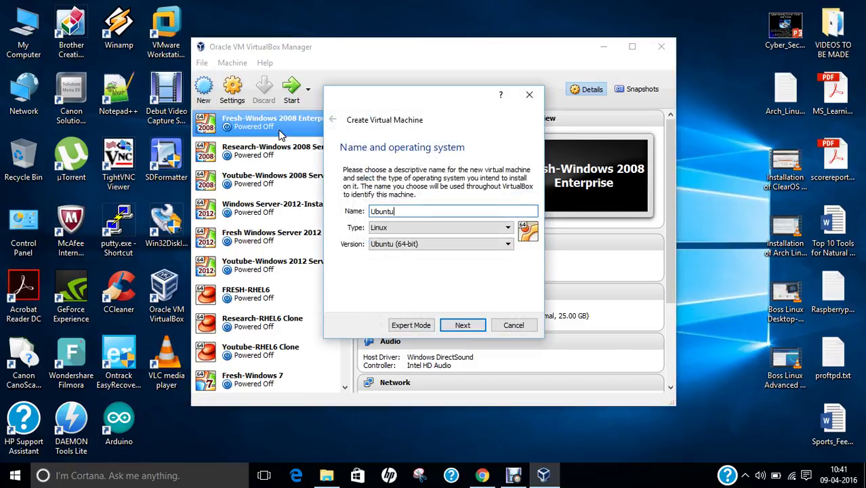
type("BSD Operating System")
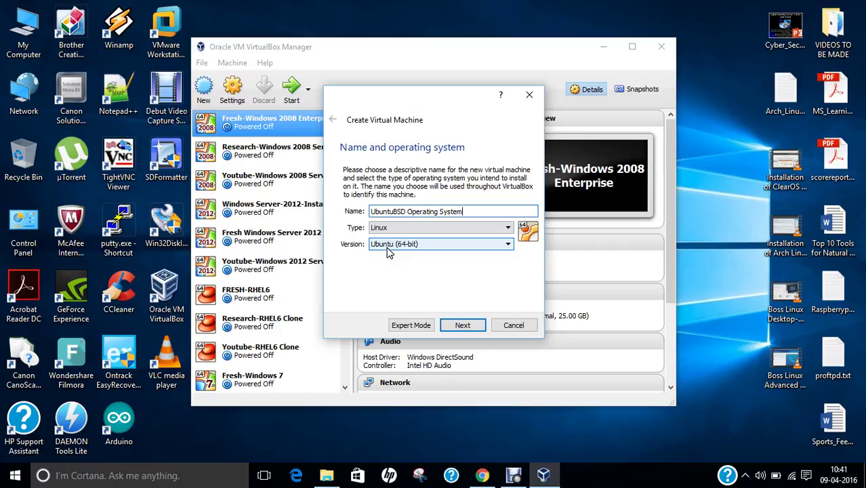
left_click(463, 325)
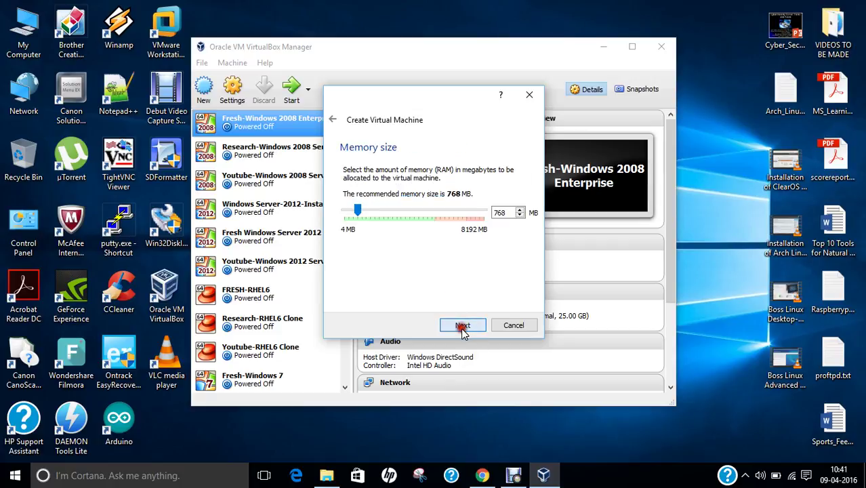
- Set the new virtual machine's memory size to 2048 MB and continue to the hard disk setup
left_click(505, 215)
double_click(504, 214)
type("2048")
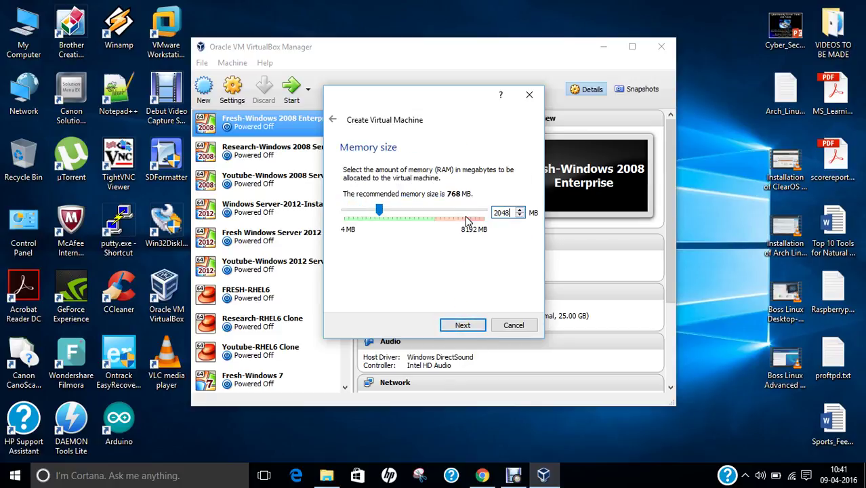
key("Return")
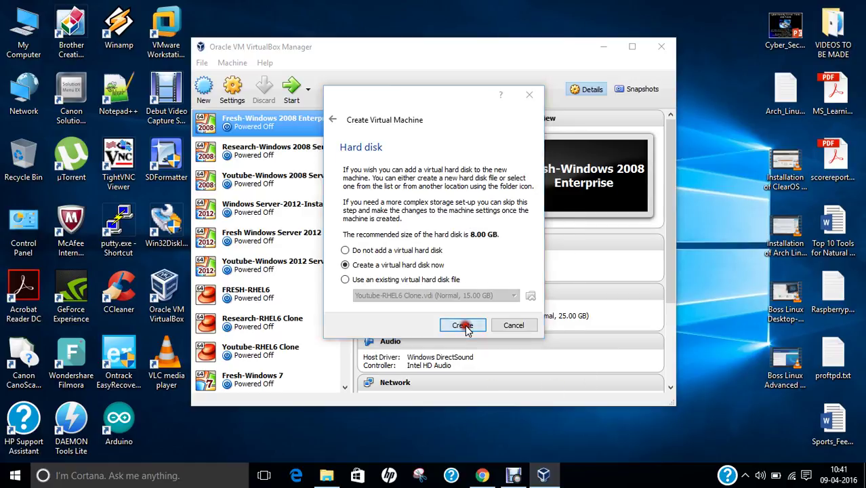
- Create a new virtual hard disk of 10.00 GB for the machine, keeping the suggested disk options and file name
left_click(482, 325)
left_click(487, 325)
left_click(495, 322)
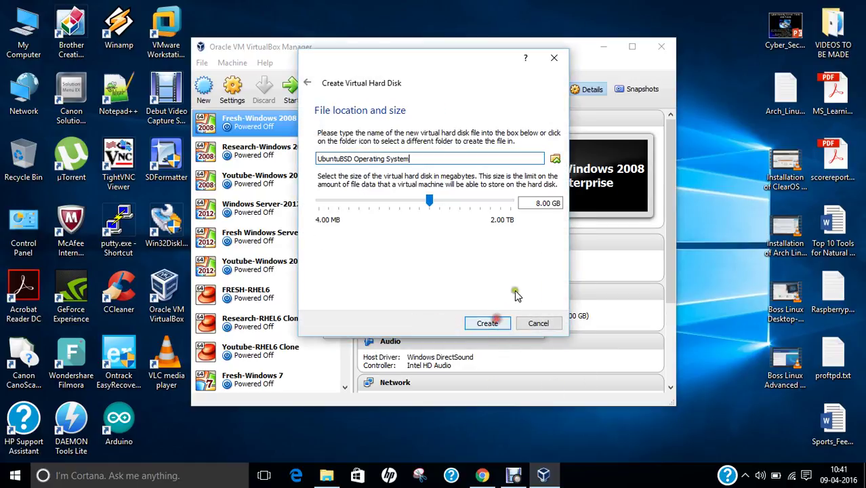
left_click(538, 205)
key("BackSpace")
key("BackSpace")
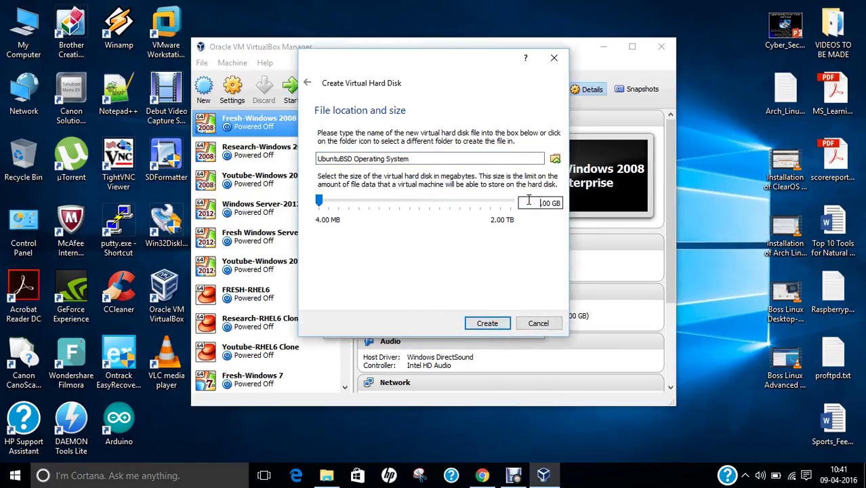
type("10.")
left_click(476, 327)
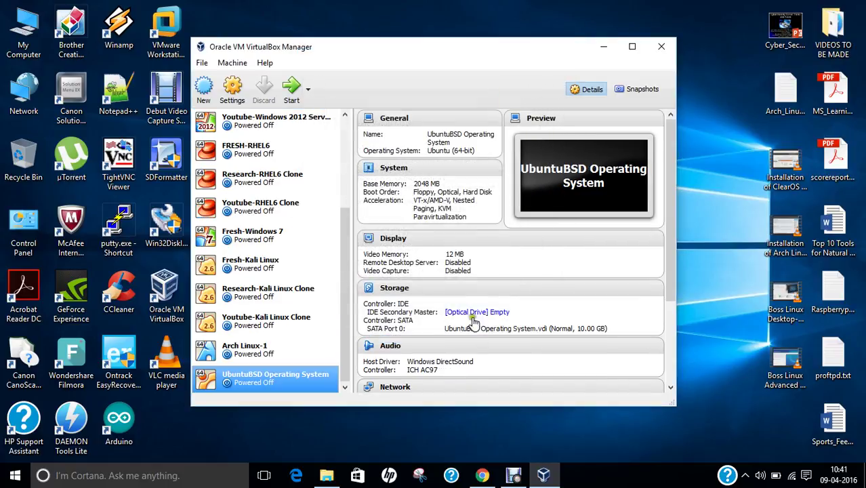
- Start the UbuntuBSD virtual machine with ubuntuBSD-15.10-BETA4-amd64.iso from the Desktop as its start-up disk
left_click(292, 88)
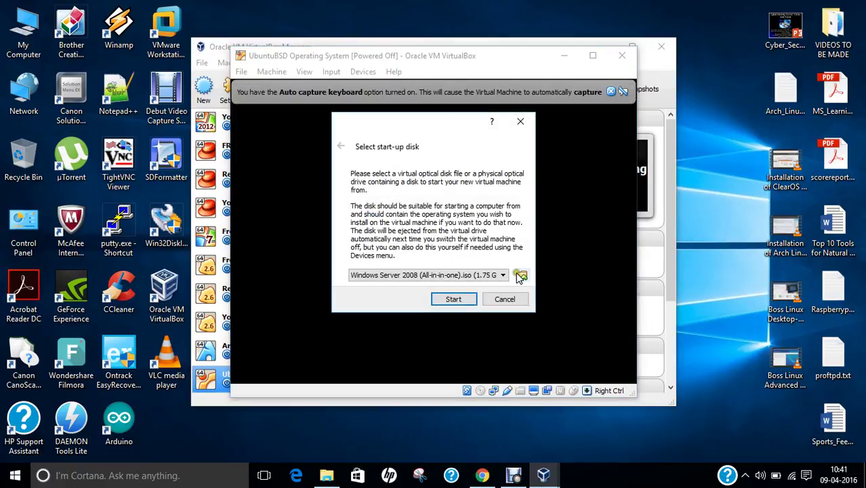
left_click(521, 276)
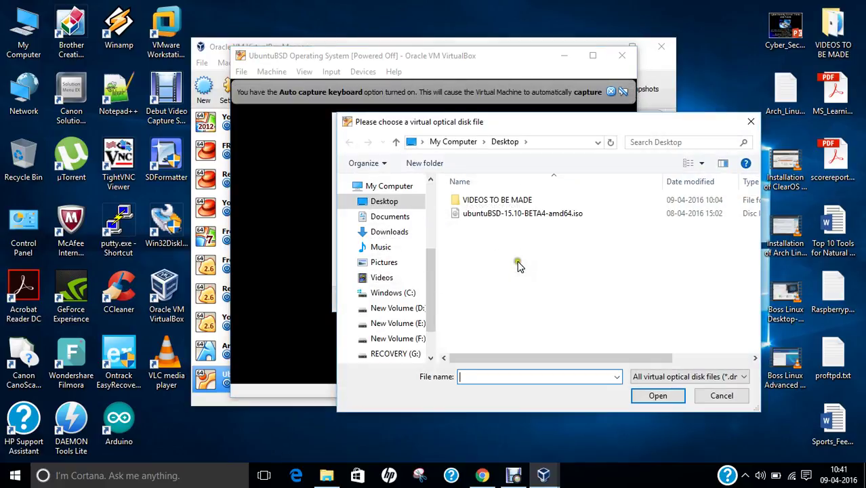
left_click(383, 201)
left_click(494, 214)
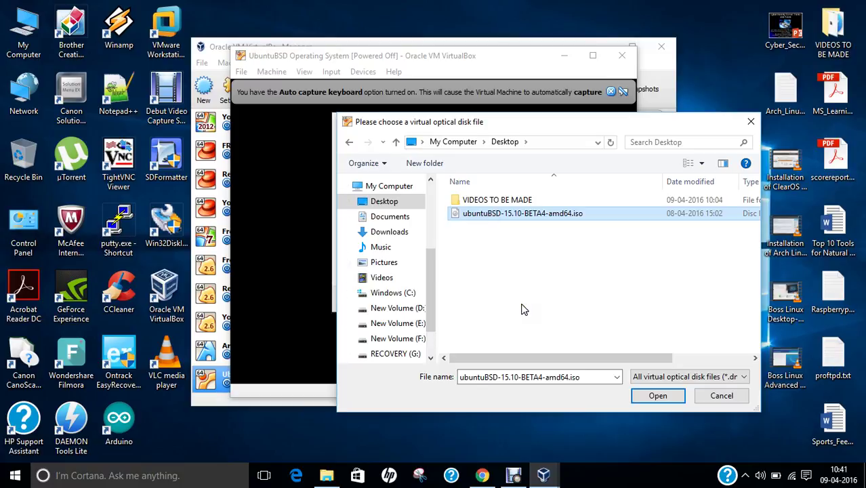
left_click(654, 397)
left_click(461, 300)
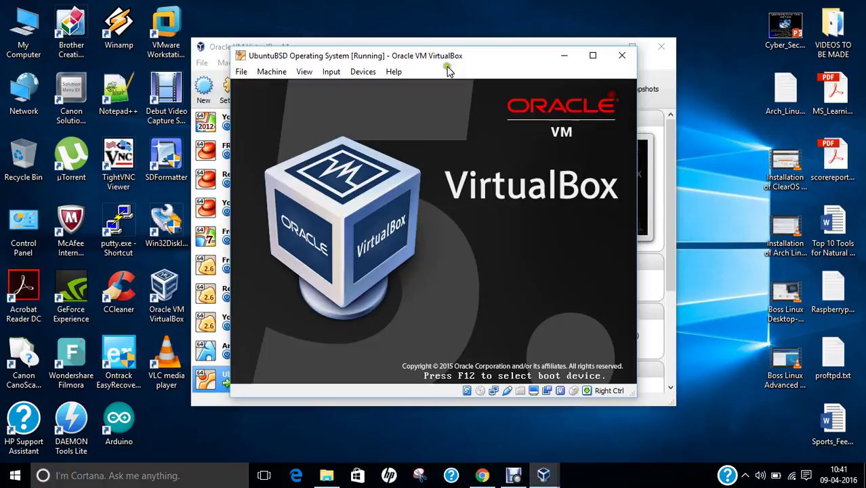
- Switch the virtual machine to full screen and dismiss the mouse pointer integration notice
left_click(317, 72)
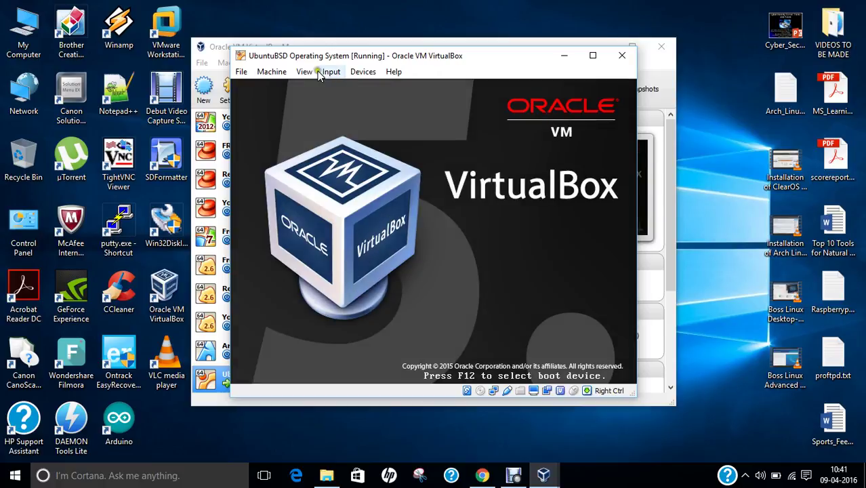
left_click(305, 86)
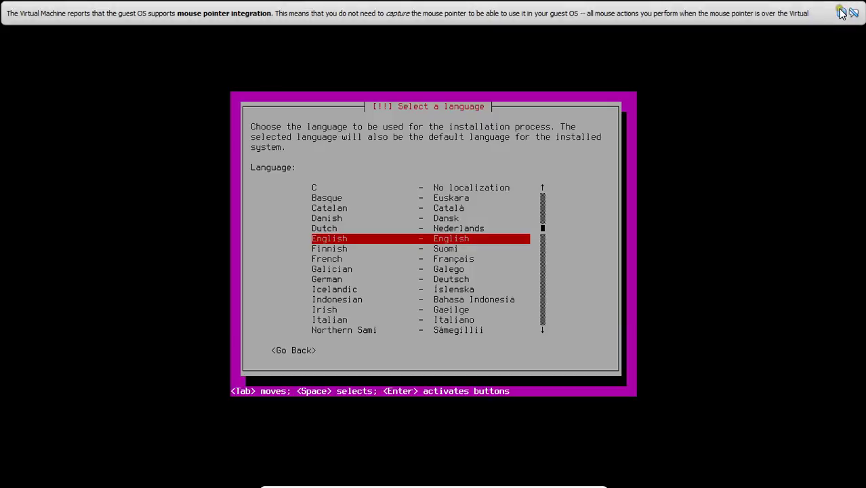
left_click(842, 11)
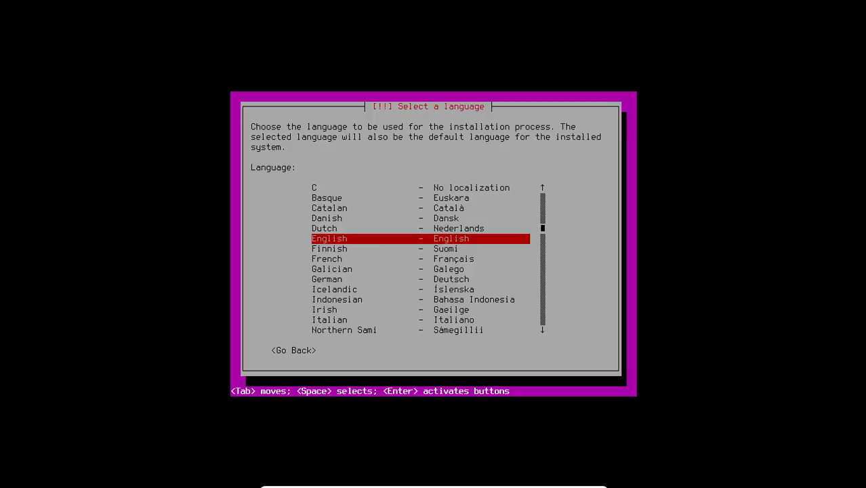
- Choose English as the installation language and India as the location
key("Return")
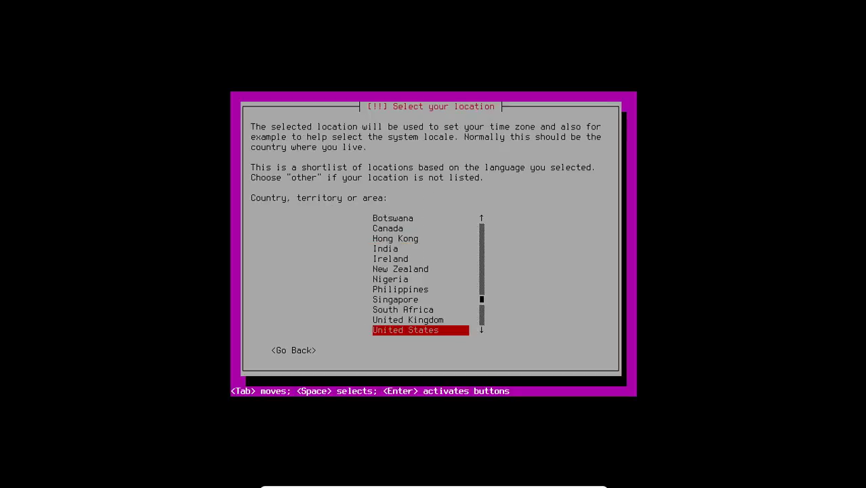
key("Up")
key("Up")
key("Up")
key("Up")
key("Up")
key("Up")
key("Up")
key("Up")
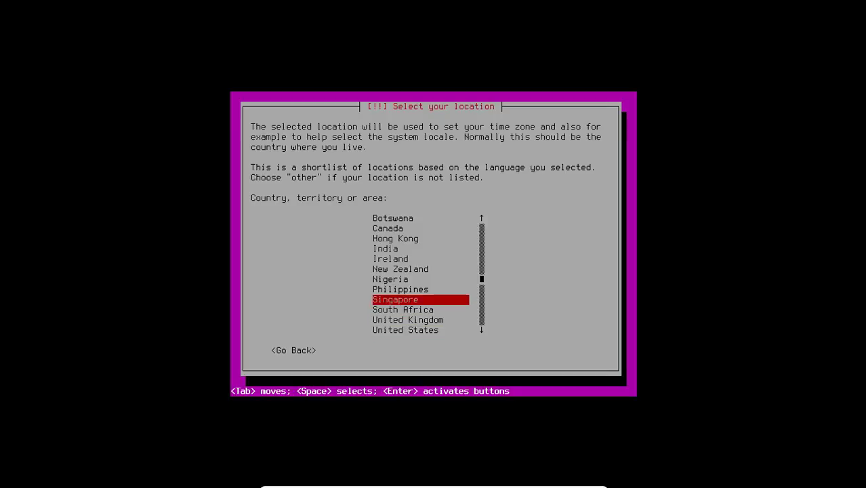
key("Return")
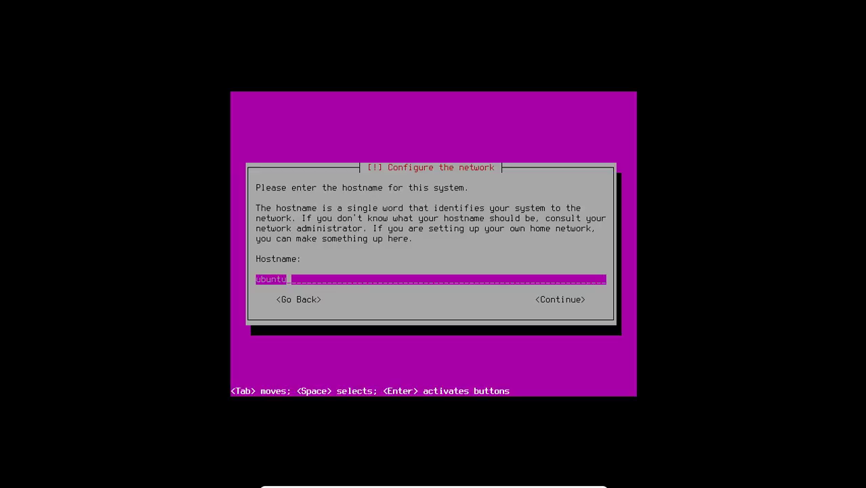
- Keep ubuntu as the hostname and enter the new user's full name, accepting the suggested account username
key("Tab")
key("Return")
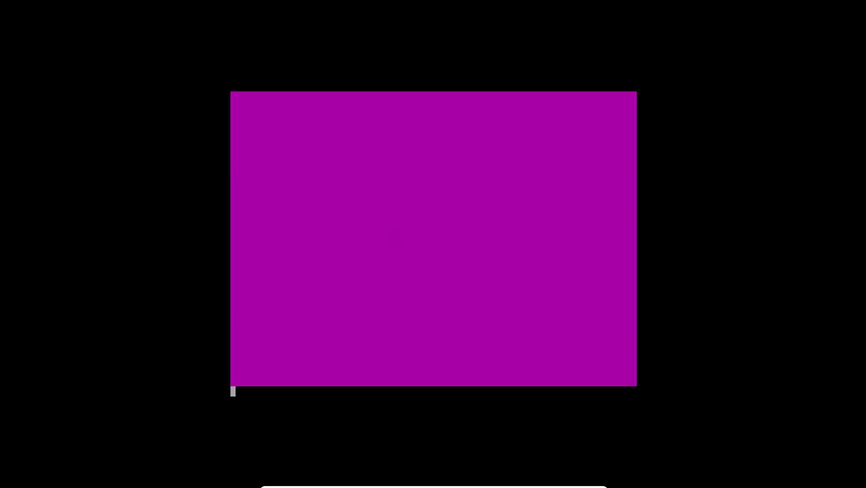
type("anand nayyar")
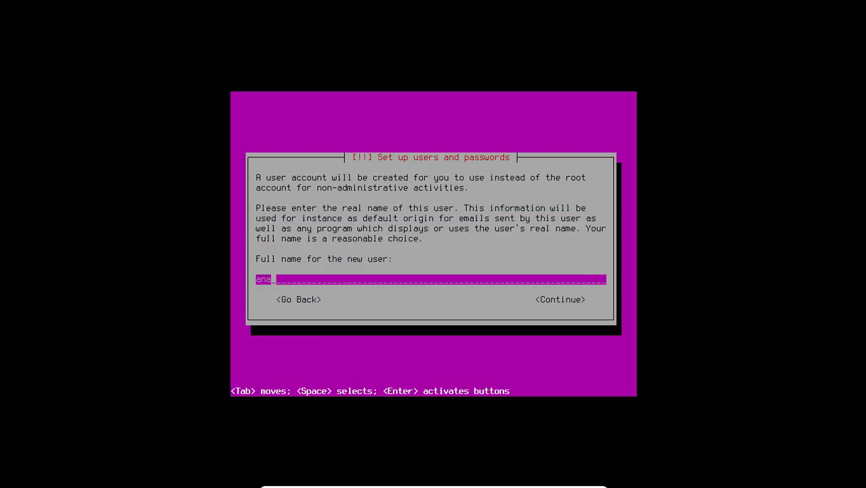
key("Tab")
key("Tab")
key("Tab")
key("Tab")
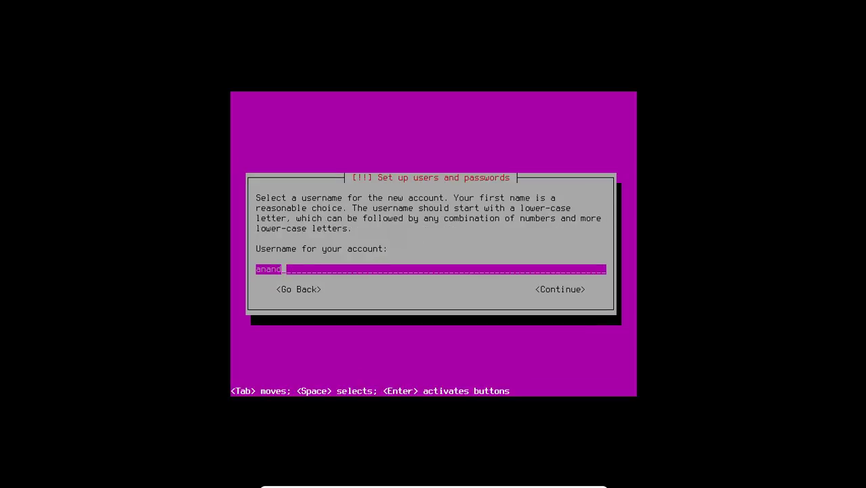
key("Tab")
key("Return")
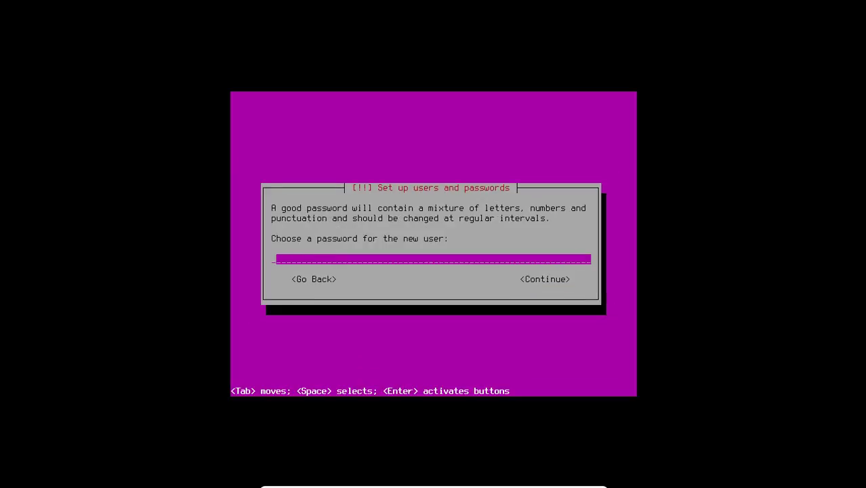
- Enter and verify the new user's account password, agreeing to use a weak password
type("*****")
key("Return")
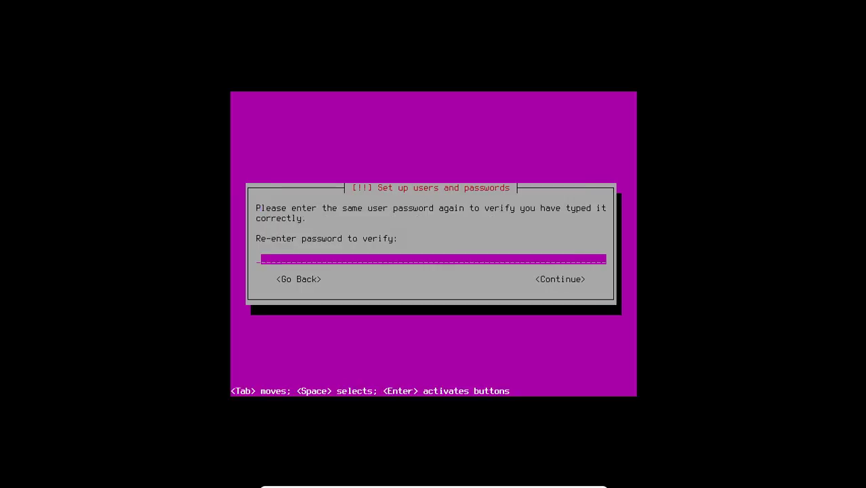
type("*****")
key("Return")
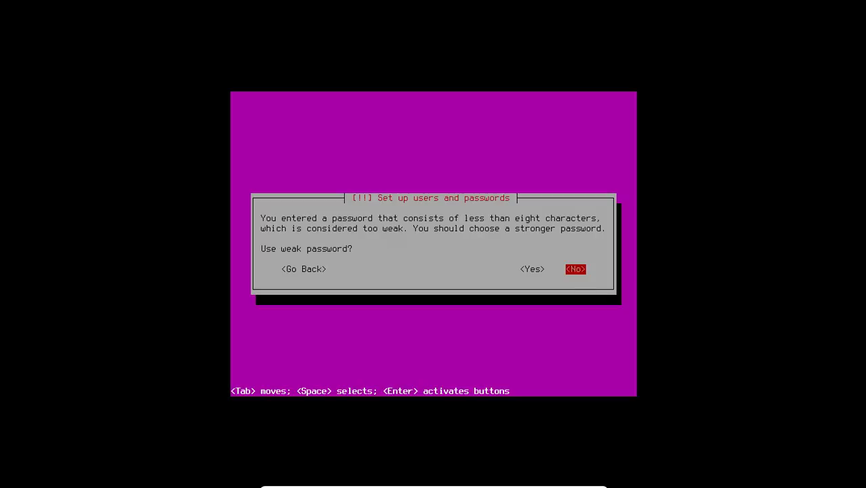
key("Left")
key("Return")
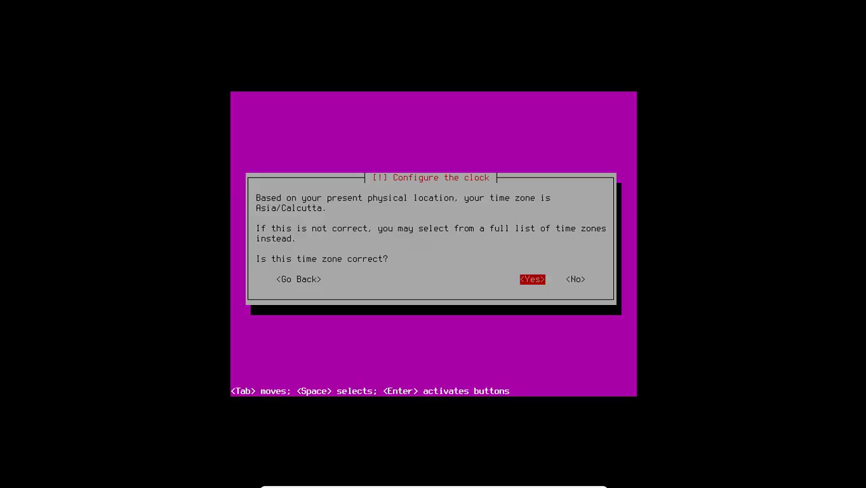
- Confirm the Asia/Calcutta time zone and choose guided partitioning that uses the entire disk
key("Return")
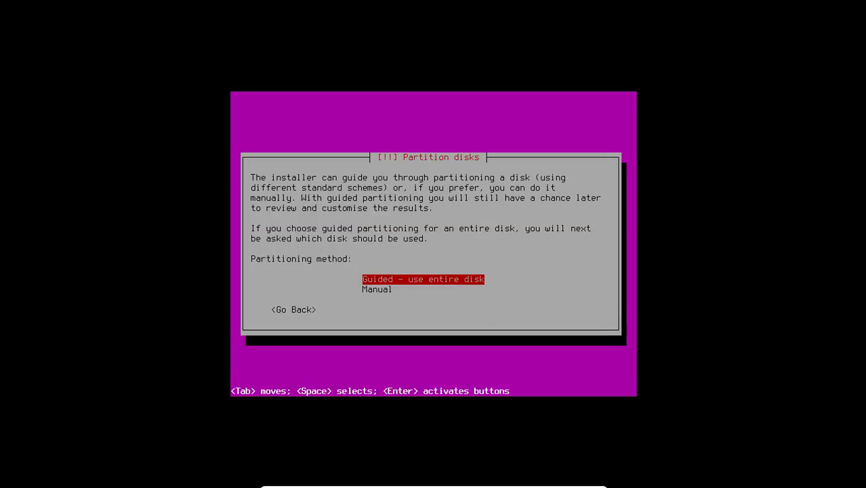
key("Down")
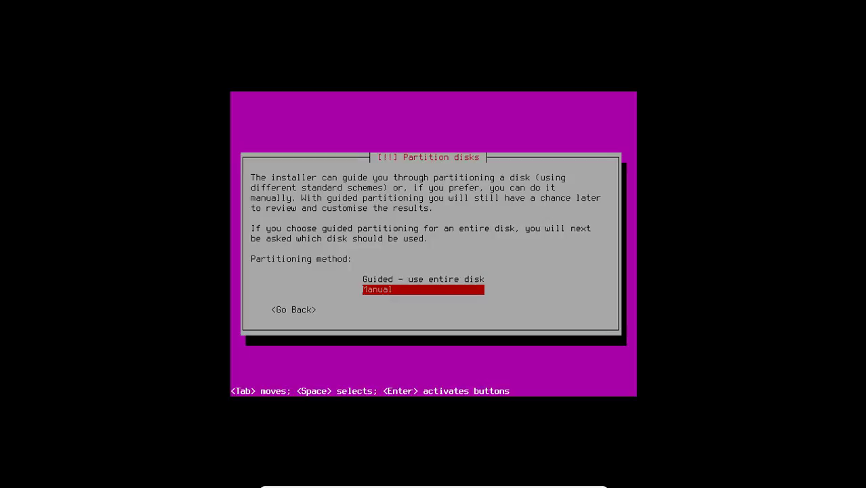
key("Up")
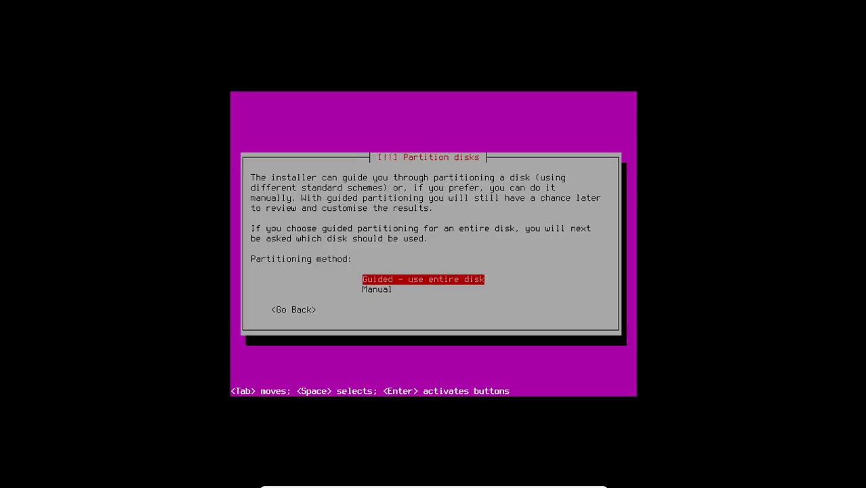
key("Return")
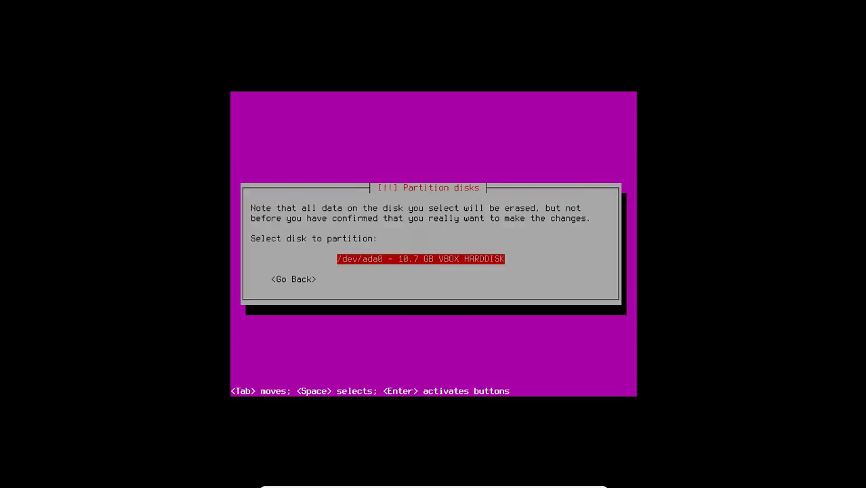
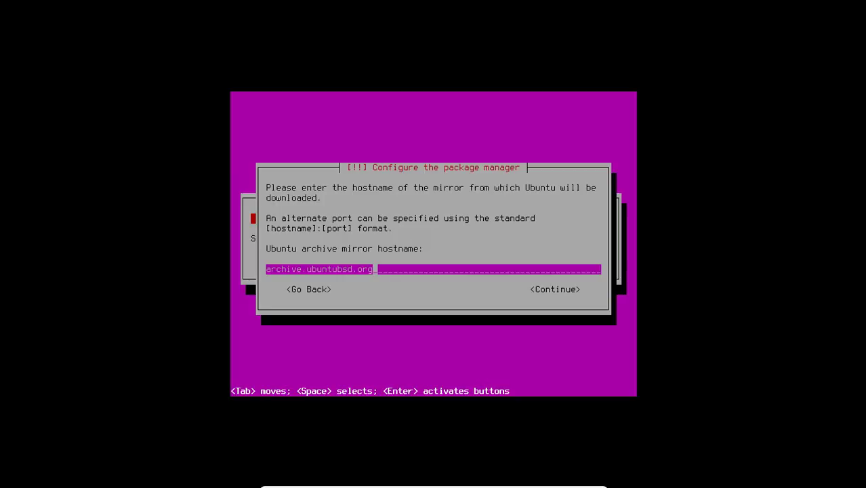
- Accept archive.ubuntubsd.org as the Ubuntu archive mirror hostname and /efsd as the mirror directory, and continue the package manager setup
key("Tab")
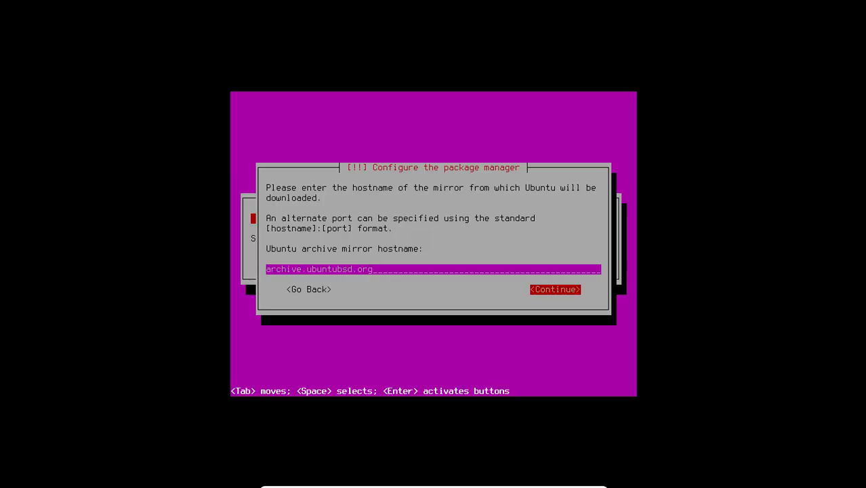
key("Return")
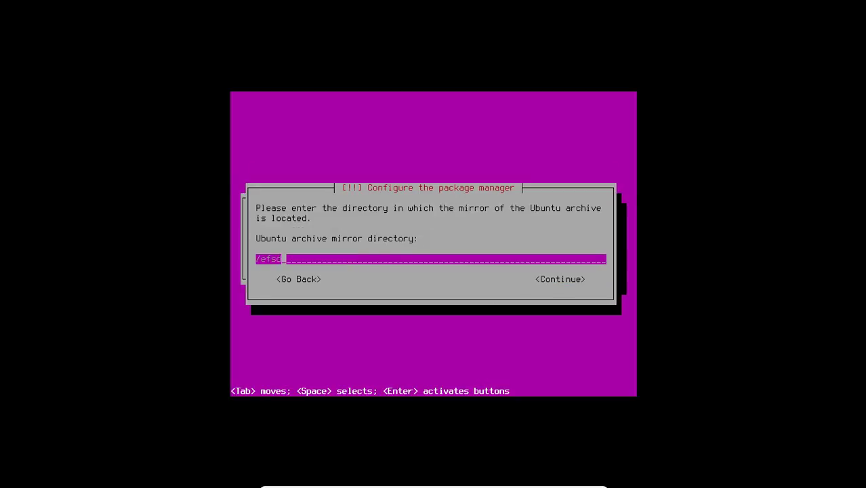
key("Tab")
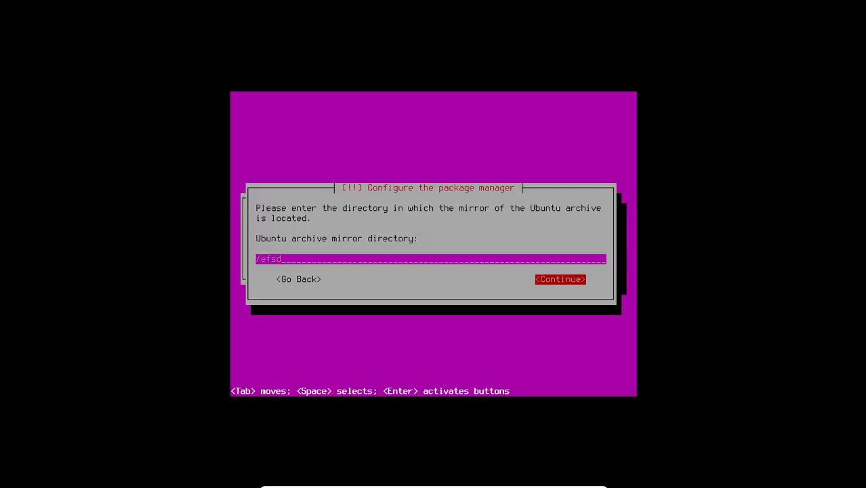
key("Return")
key("Tab")
key("Return")
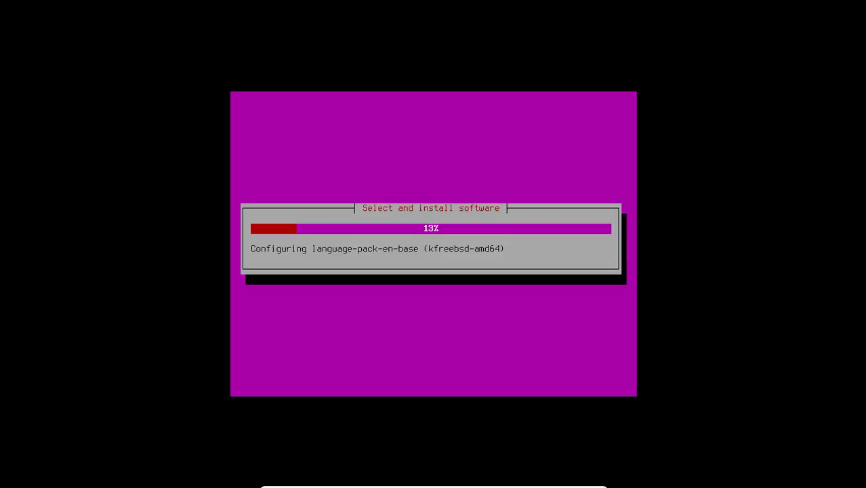
- Take the virtual machine out of full screen and return it to full screen at the software selection
mouse_move(410, 466)
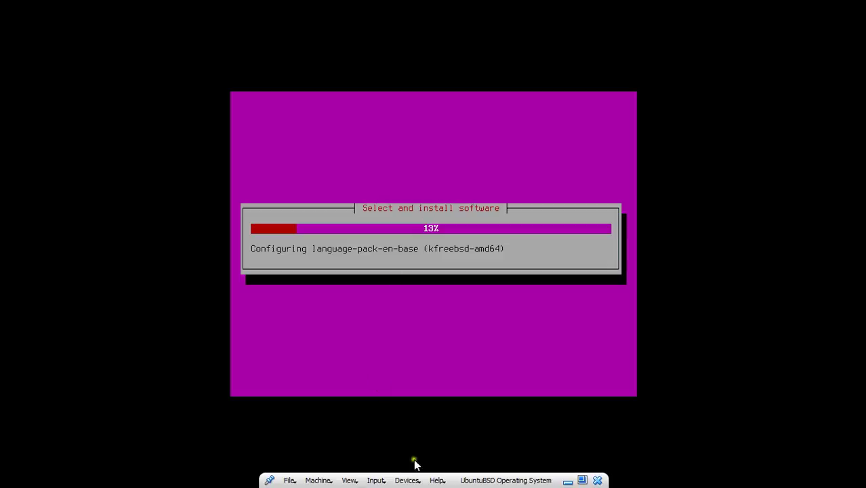
left_click(582, 481)
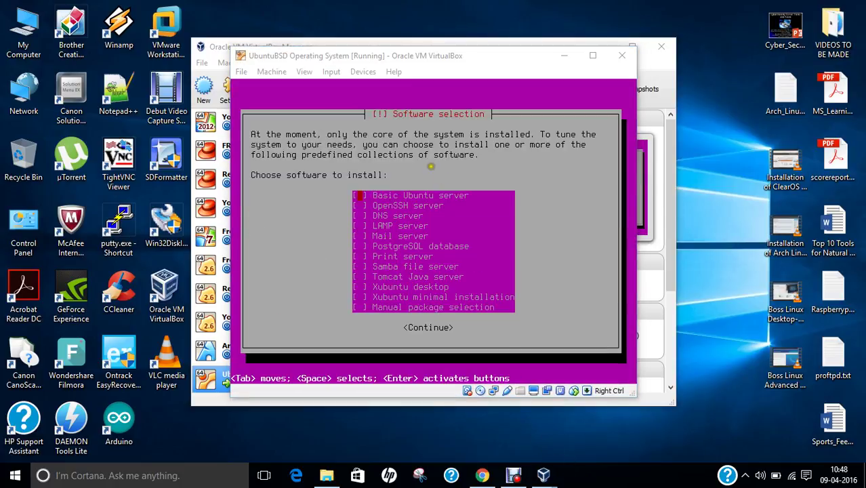
left_click(306, 73)
left_click(313, 88)
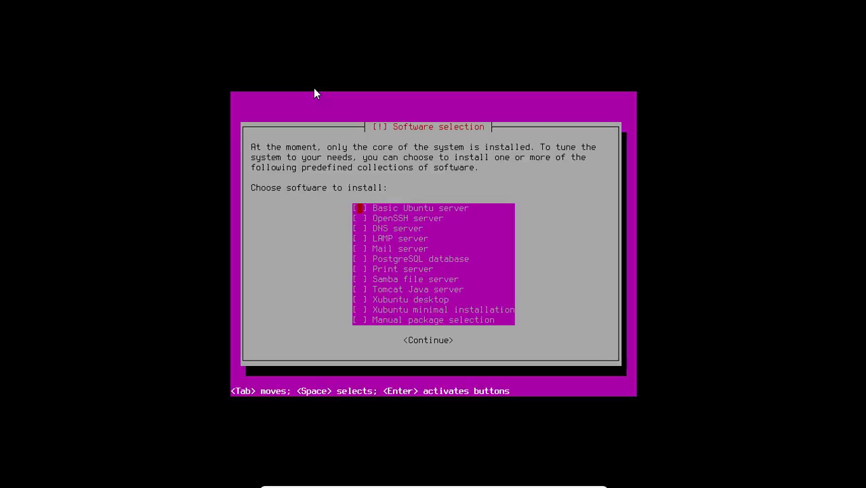
- Select Xubuntu desktop as the only software collection to install and continue
key("Down")
key("Down")
key("Down")
key("Down")
key("Down")
key("Down")
key("Down")
key("Down")
key("Down")
key("Down")
key("Down")
key("Up")
key("Up")
key("Tab")
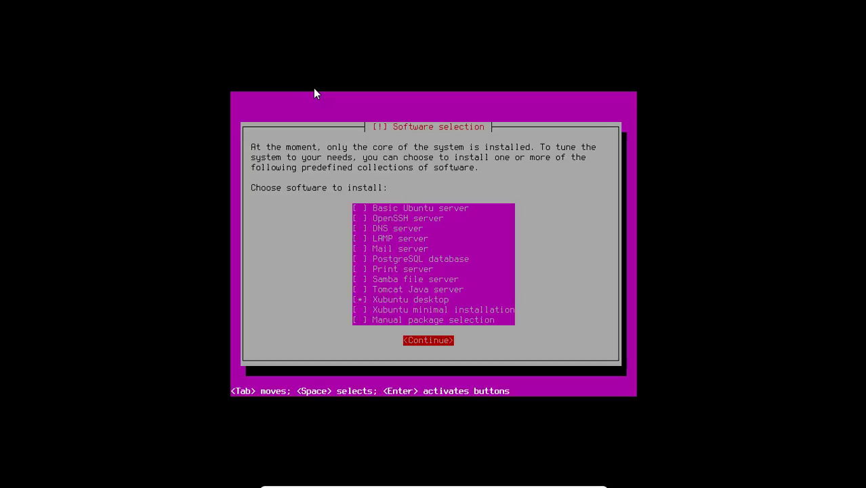
key("Return")
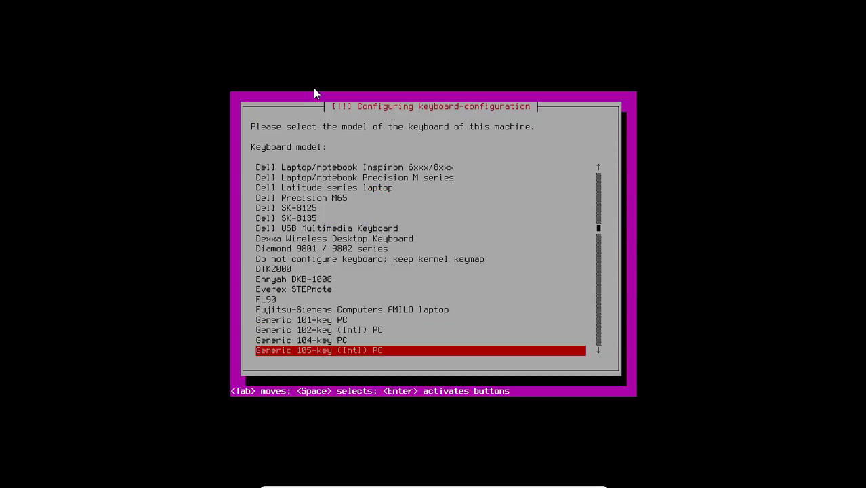
- Look through the available keyboard models around the generic, Genius and Hewlett-Packard entries, returning to Generic 105-key (Intl) PC
key("Down")
key("Up")
key("Up")
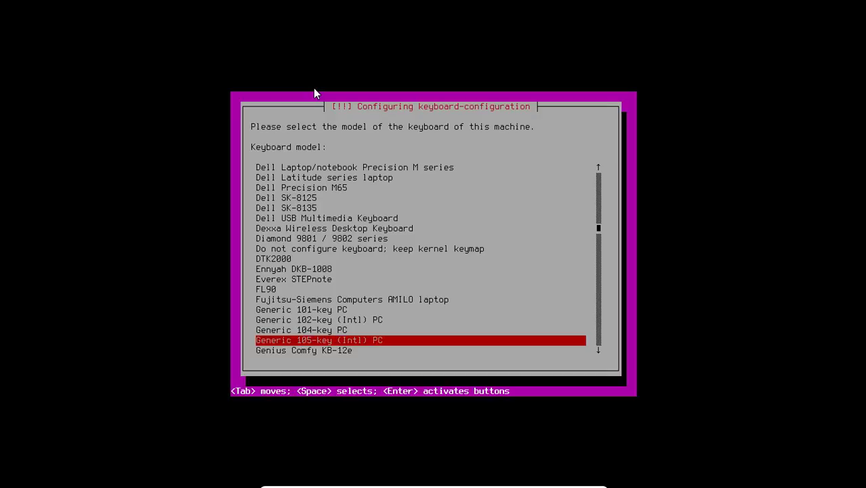
key("Down")
key("Up")
key("Up")
key("Up")
key("Up")
key("Up")
key("Up")
key("Up")
key("Up")
key("Up")
key("Up")
key("Down")
key("Down")
key("Down")
key("Down")
key("Down")
key("Down")
key("Down")
key("Down")
key("Down")
key("Down")
key("Down")
key("Down")
key("Down")
key("Down")
key("Down")
key("Down")
key("Down")
key("Down")
key("Down")
key("Down")
key("Down")
key("Down")
key("Down")
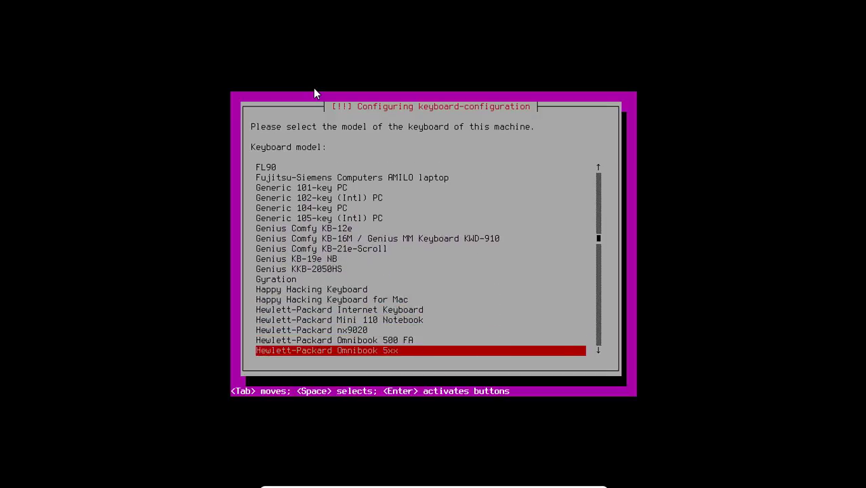
key("Down")
key("Down")
key("Down")
key("Down")
key("Down")
key("Down")
key("Down")
key("Down")
key("Down")
key("Down")
key("Down")
key("Down")
key("Down")
key("Up")
key("Up")
key("Up")
key("Up")
key("Up")
key("Up")
key("Up")
key("Up")
key("Up")
key("Up")
key("Up")
key("Up")
key("Up")
key("Up")
key("Up")
key("Up")
key("Up")
key("Up")
key("Up")
key("Up")
key("Up")
key("Up")
key("Up")
key("Up")
key("Up")
key("Up")
key("Up")
key("Up")
key("Up")
key("Up")
key("Up")
key("Up")
key("Up")
key("Up")
key("Down")
key("Down")
key("Down")
key("Down")
key("Down")
key("Down")
key("Down")
key("Down")
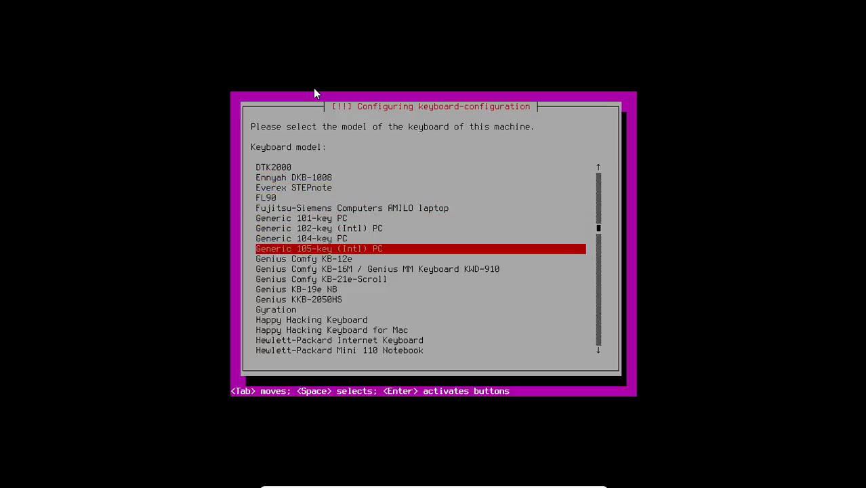
- Configure the keyboard as Generic 105-key (Intl) PC with English (US) as the country of origin and layout
key("Return")
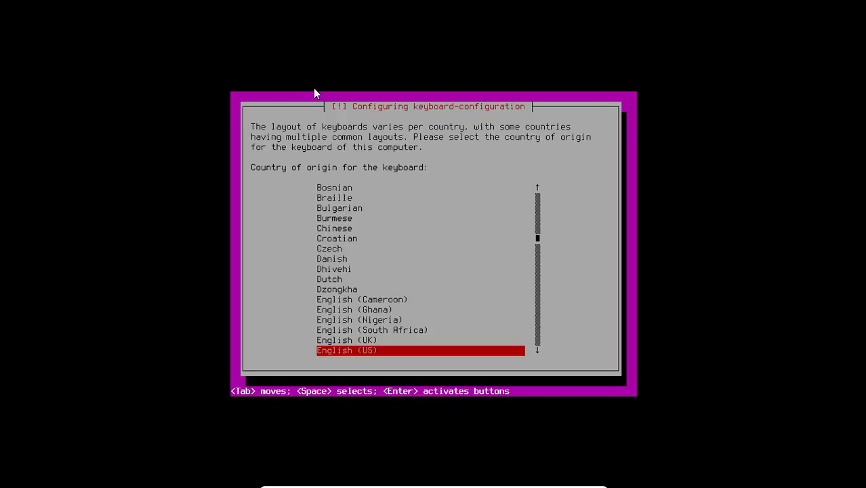
key("Return")
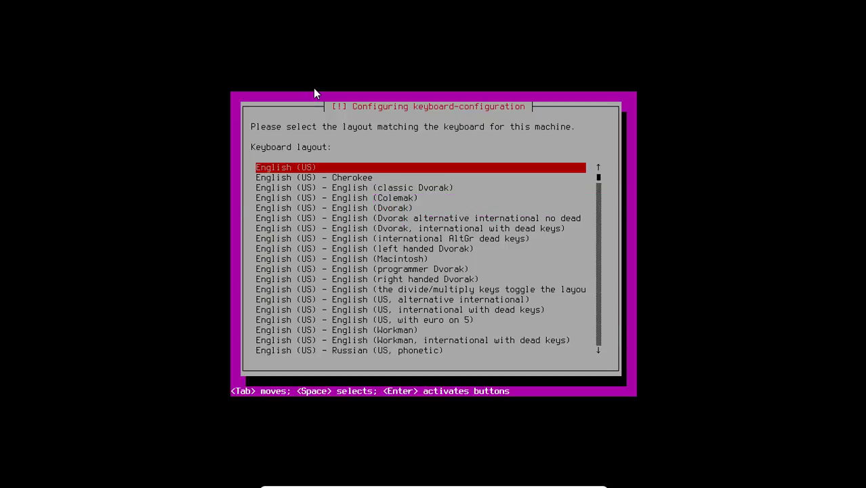
key("Return")
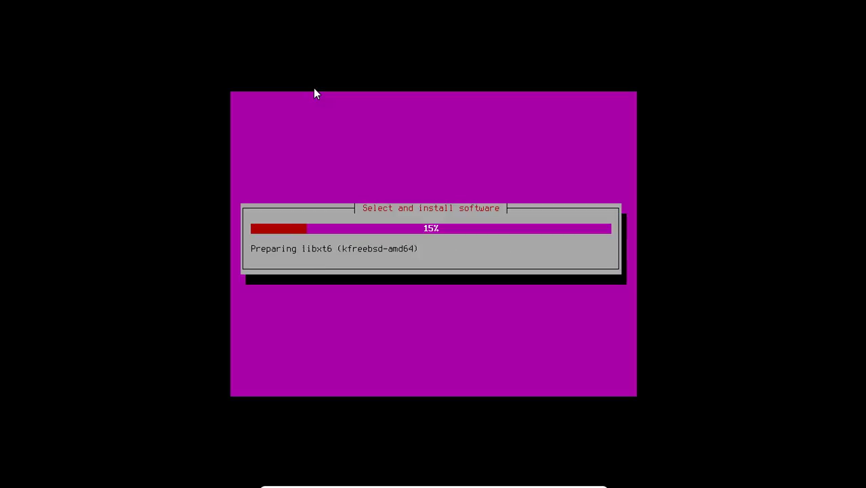
- Show the virtual machine in a normal window during the software installation, and return it to full screen
mouse_move(525, 483)
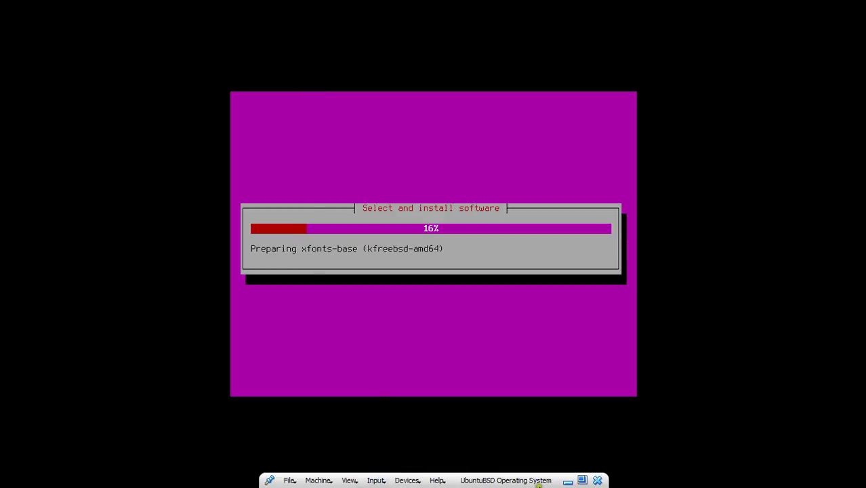
left_click(582, 480)
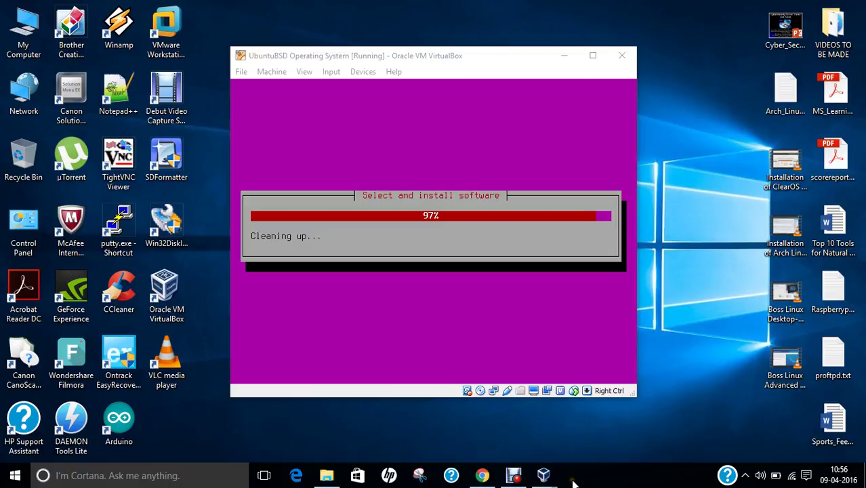
left_click(304, 71)
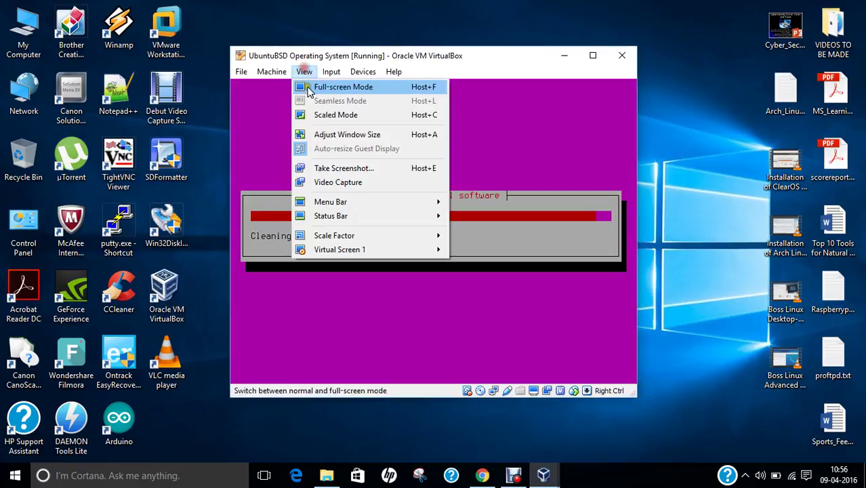
left_click(325, 87)
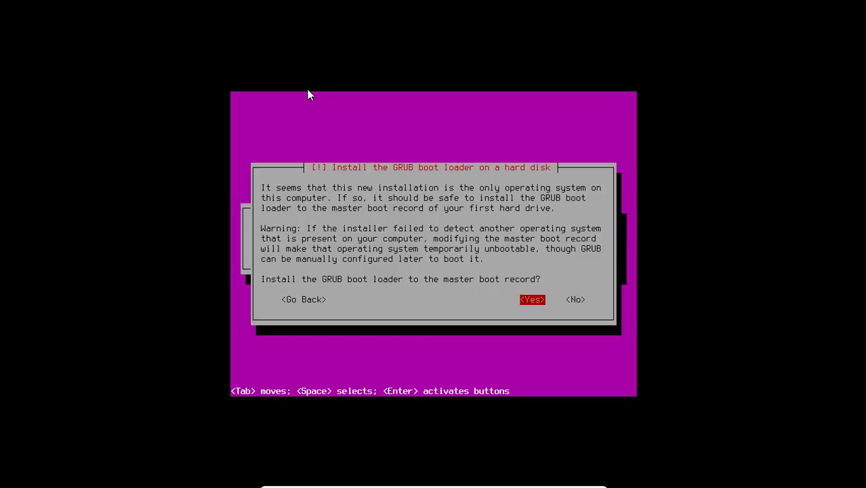
- Finish the installation with the GRUB boot loader on the master boot record and the system clock set to UTC
key("Return")
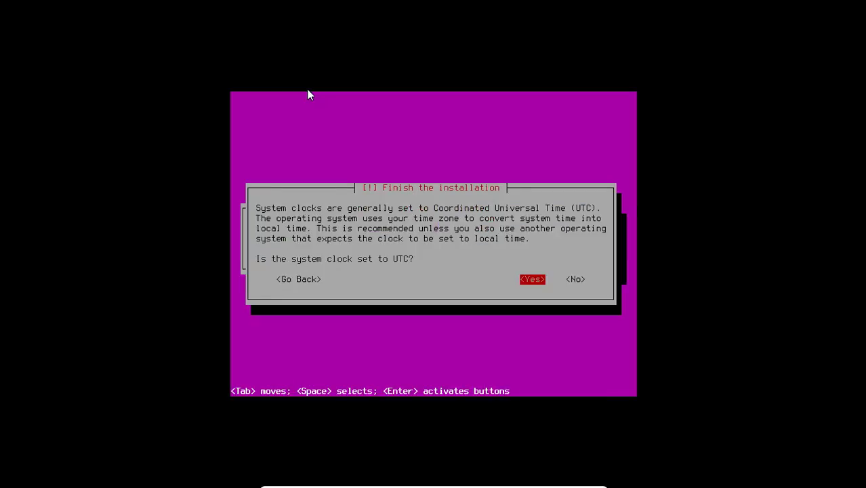
key("Return")
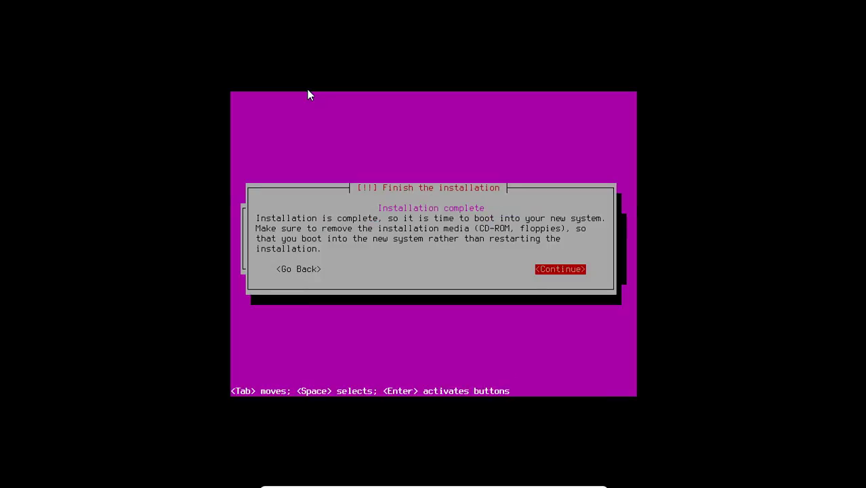
key("Return")
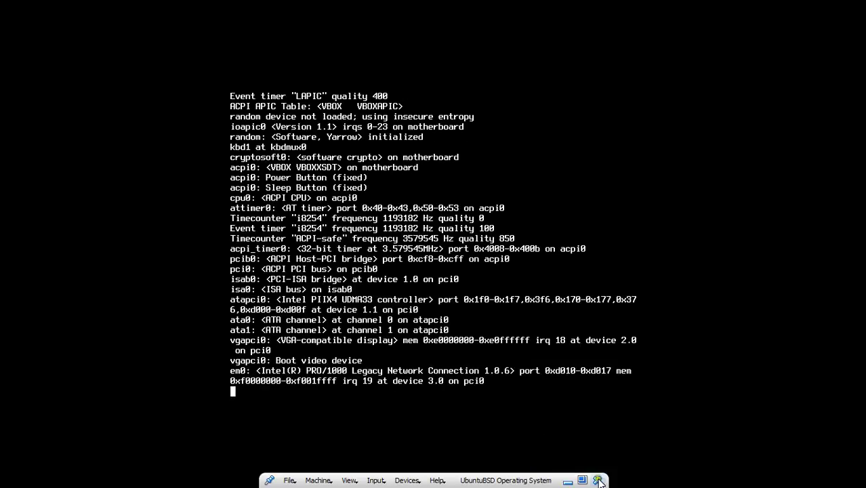
- Power off the UbuntuBSD Operating System virtual machine and start it again
left_click(597, 478)
left_click(411, 258)
left_click(380, 283)
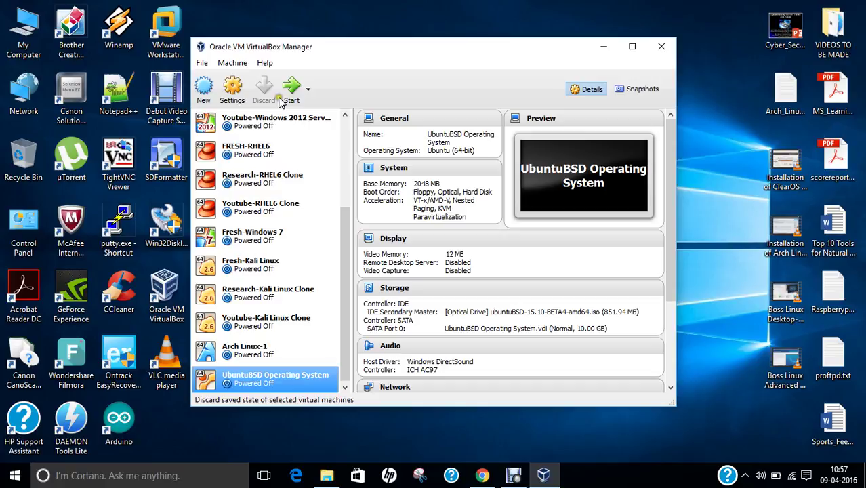
left_click(291, 89)
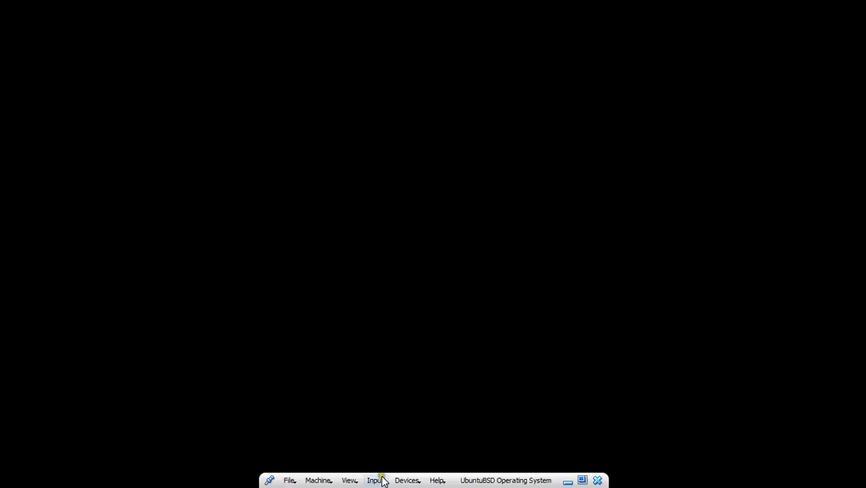
- Eject ubuntuBSD-15.10-BETA4-amd64.iso from the virtual optical drive and switch the virtual machine back to a normal window
left_click(374, 478)
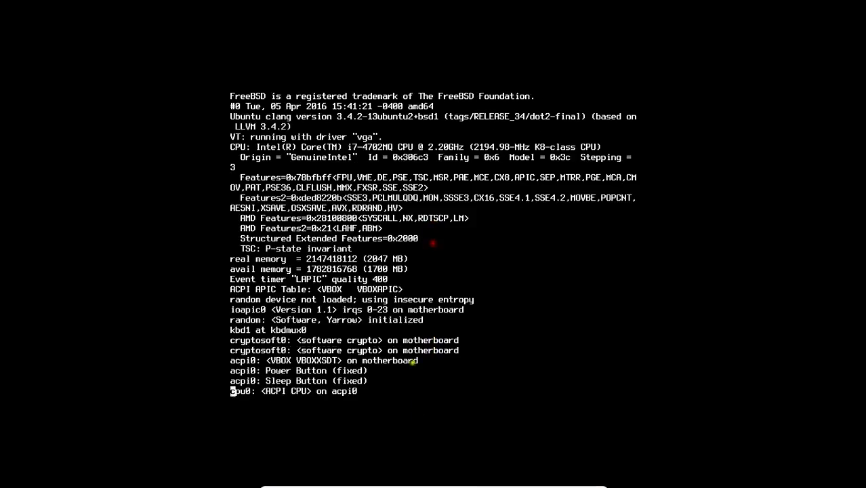
left_click(407, 479)
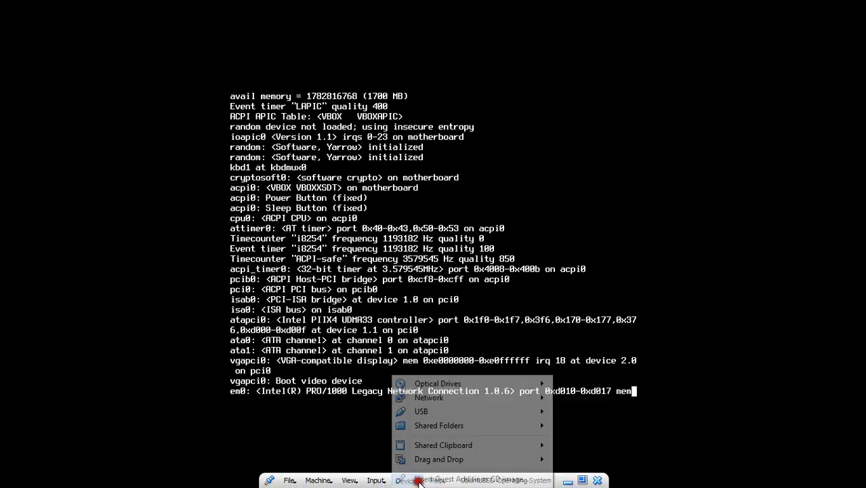
mouse_move(528, 384)
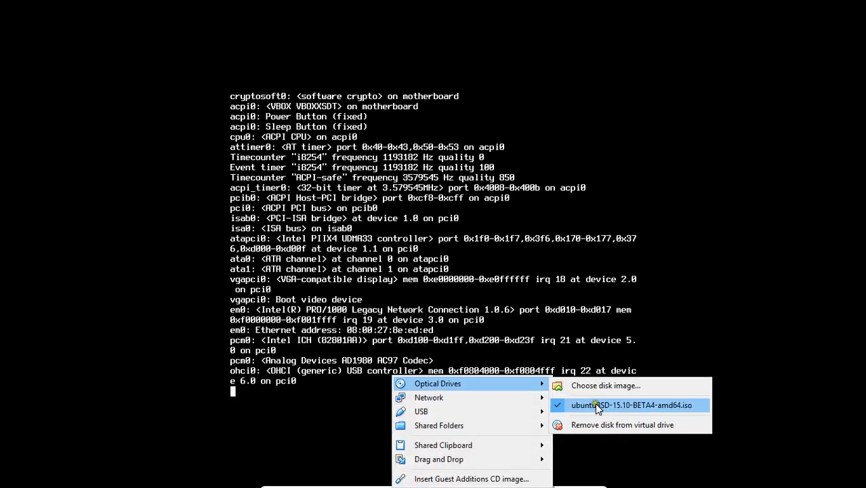
left_click(595, 403)
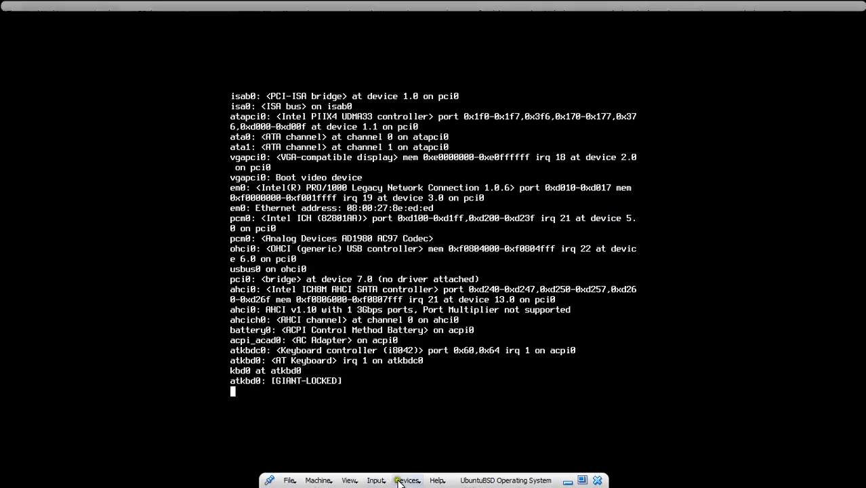
left_click(844, 13)
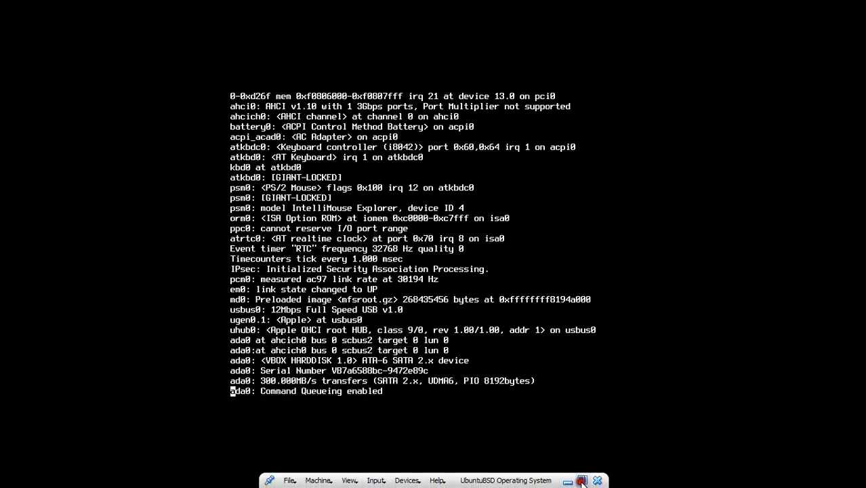
left_click(580, 480)
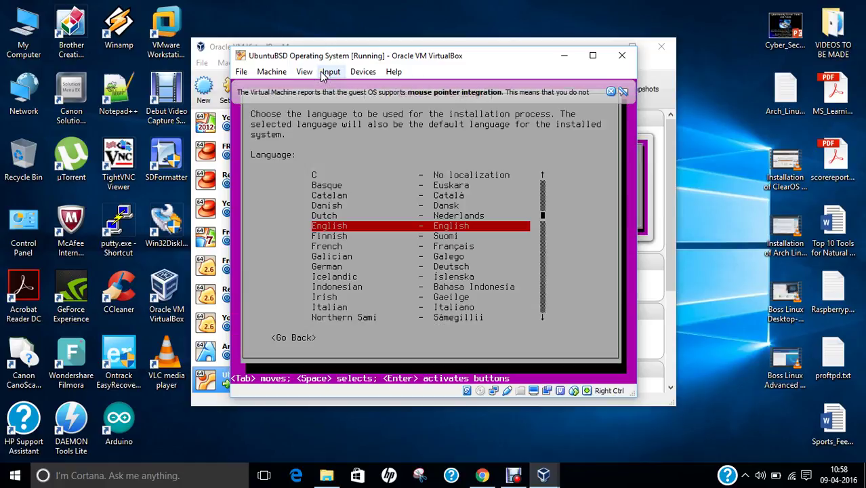
- Leave the installer's language selection and go back to the Ubuntu installer main menu
left_click(329, 72)
left_click(329, 73)
left_click(394, 71)
left_click(562, 213)
key("Tab")
key("Return")
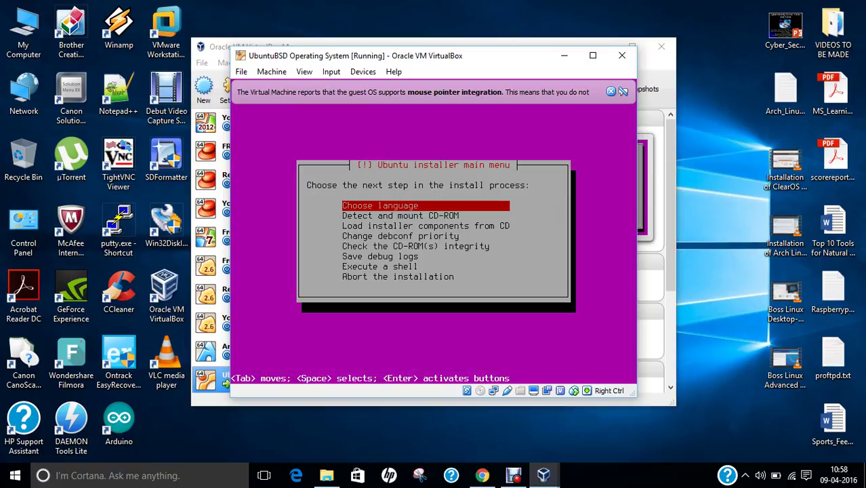
- Abort the installation from the installer main menu and confirm exiting so the virtual machine restarts
key("Down")
key("Down")
key("Down")
key("Down")
key("Down")
key("Down")
key("Down")
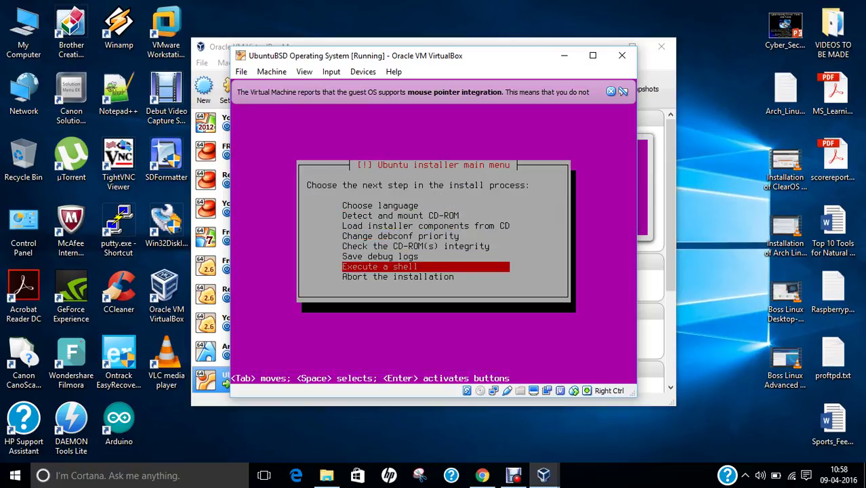
key("Return")
key("Tab")
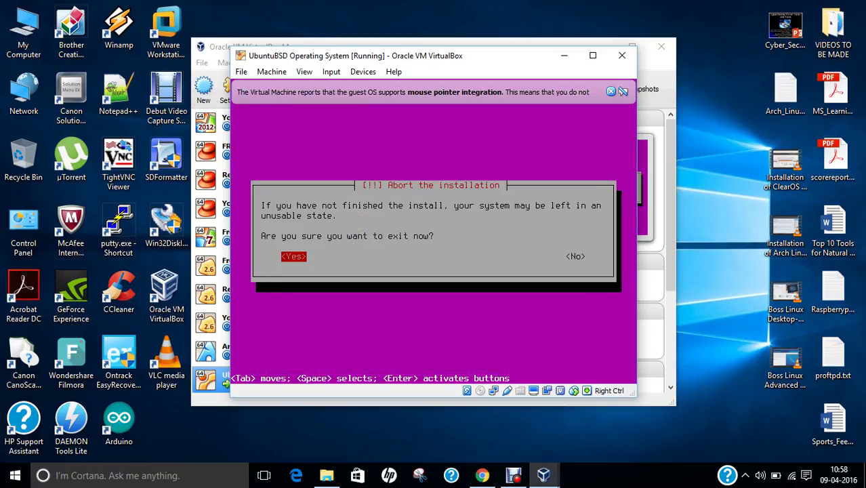
key("Return")
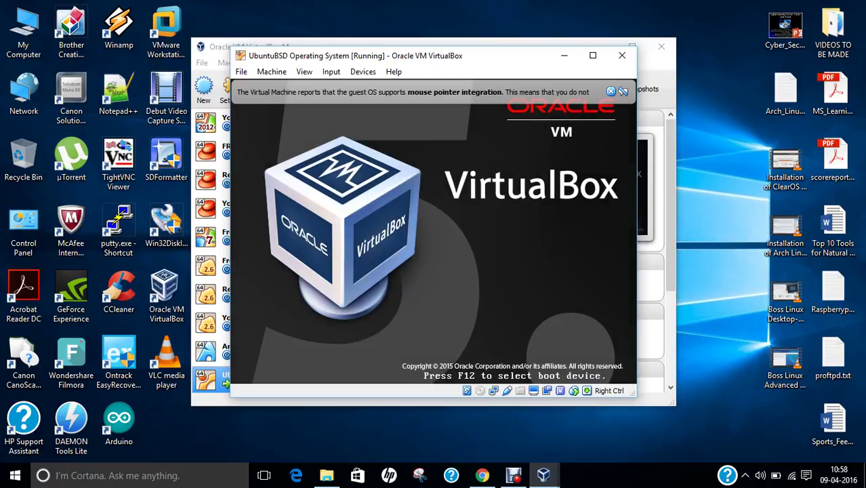
- Check the virtual machine's optical drive options for a mounted disk image, and switch the booting machine to full screen
left_click(362, 71)
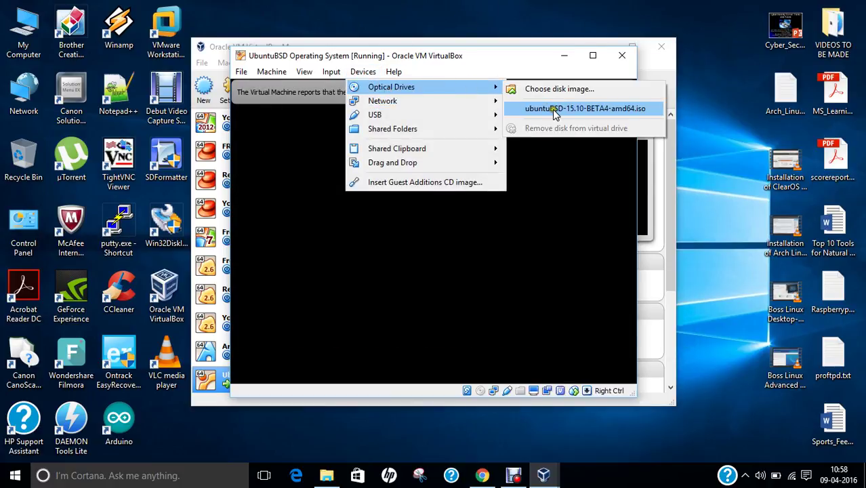
left_click(457, 57)
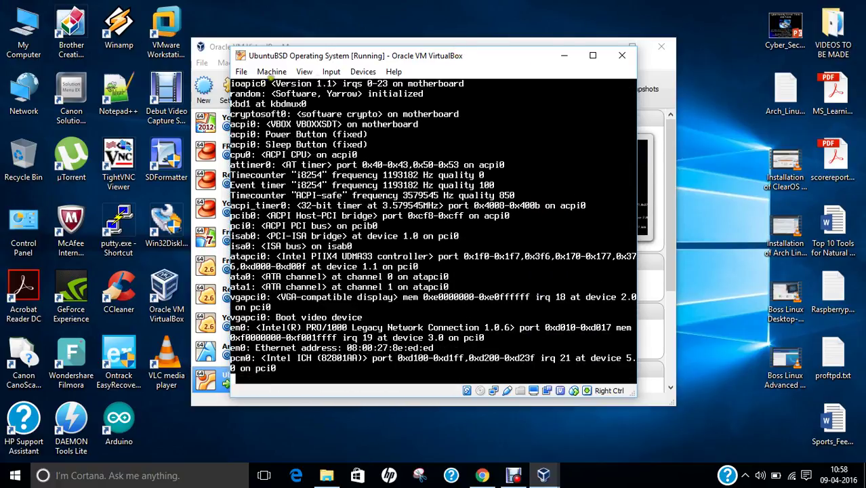
left_click(304, 71)
left_click(316, 89)
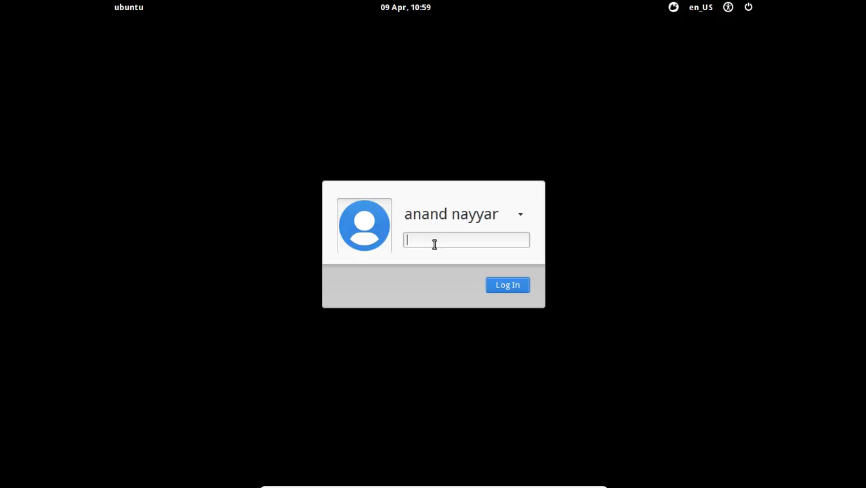
- Log in to the installed system with the account password and return the virtual machine to a normal window
type("•••••")
key("Return")
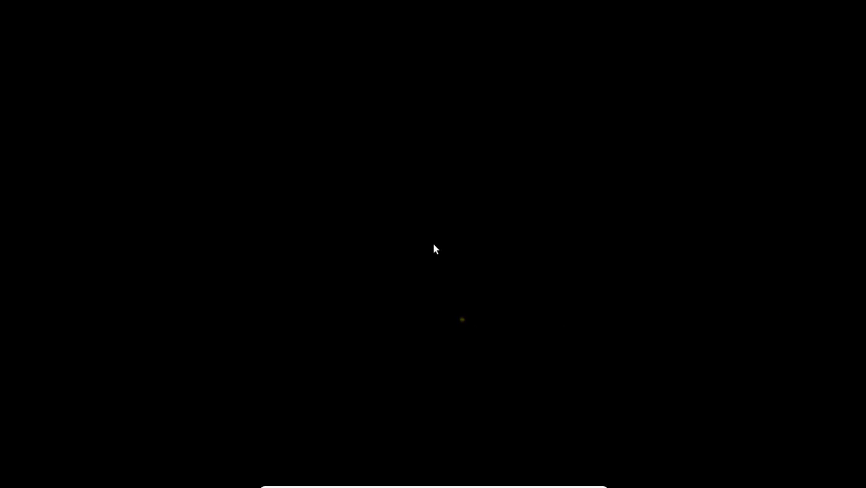
mouse_move(309, 479)
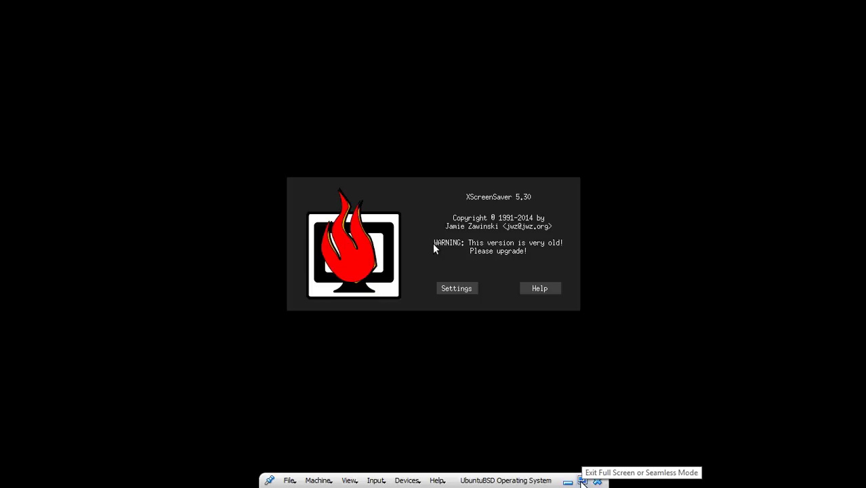
left_click(582, 481)
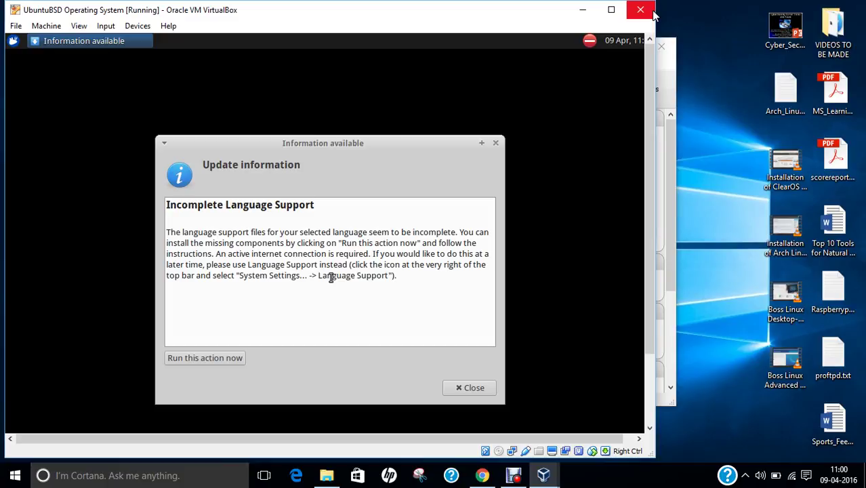
- Close the UbuntuBSD Operating System virtual machine by powering it off
left_click(652, 15)
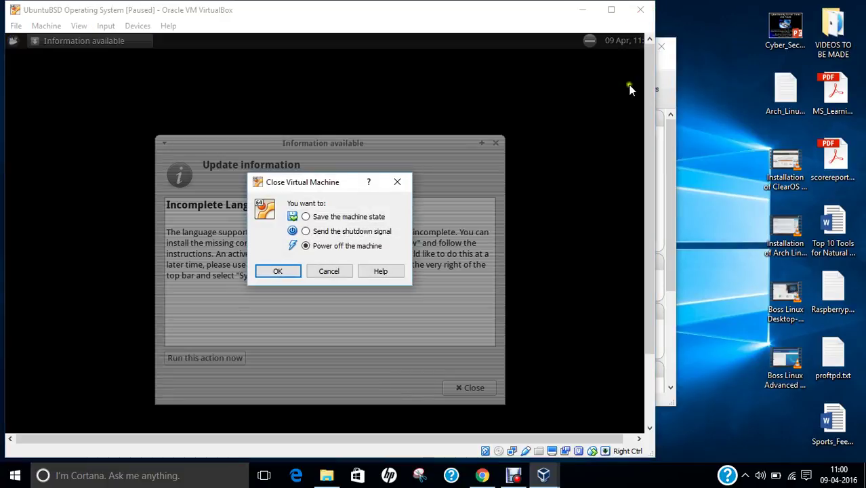